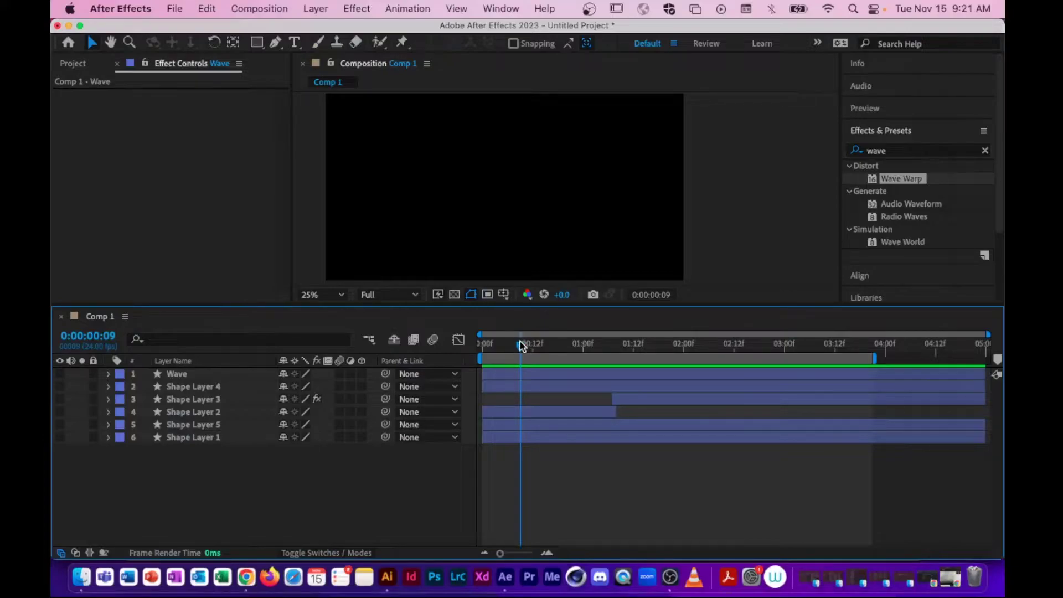
# Step: At 0:00:00:00, draw a closed, curved blob path with the Pen tool near the centre of the composition
pyautogui.moveTo(520, 344); pyautogui.dragTo(482, 345)
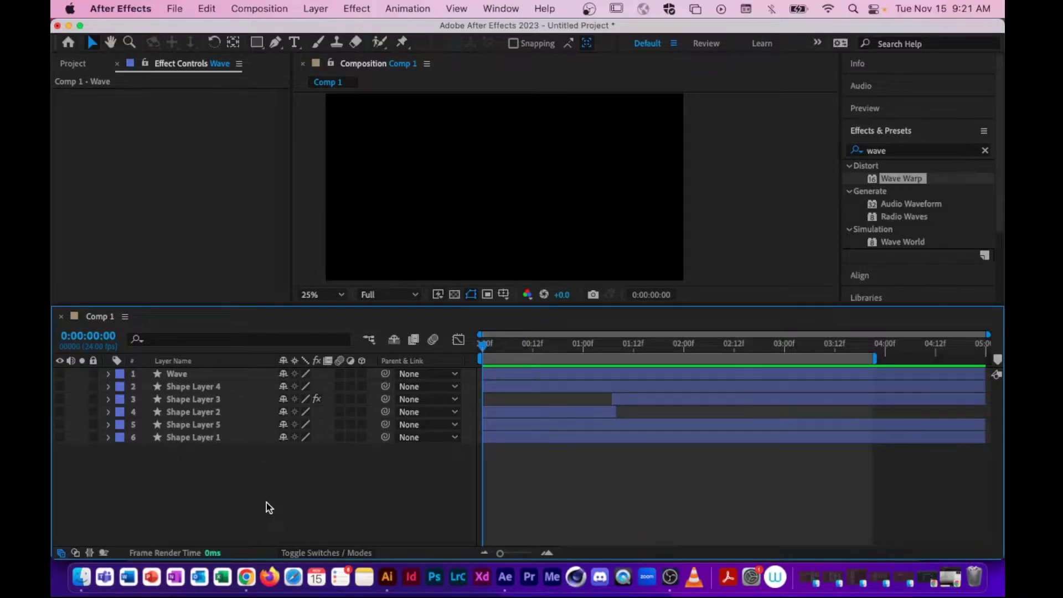
pyautogui.press('g')
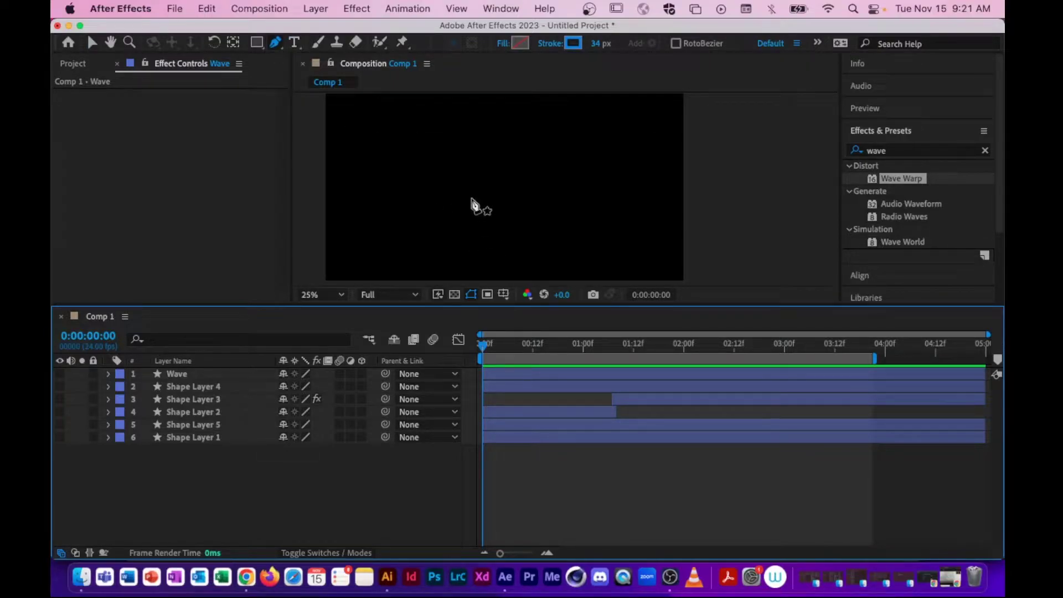
pyautogui.click(467, 218)
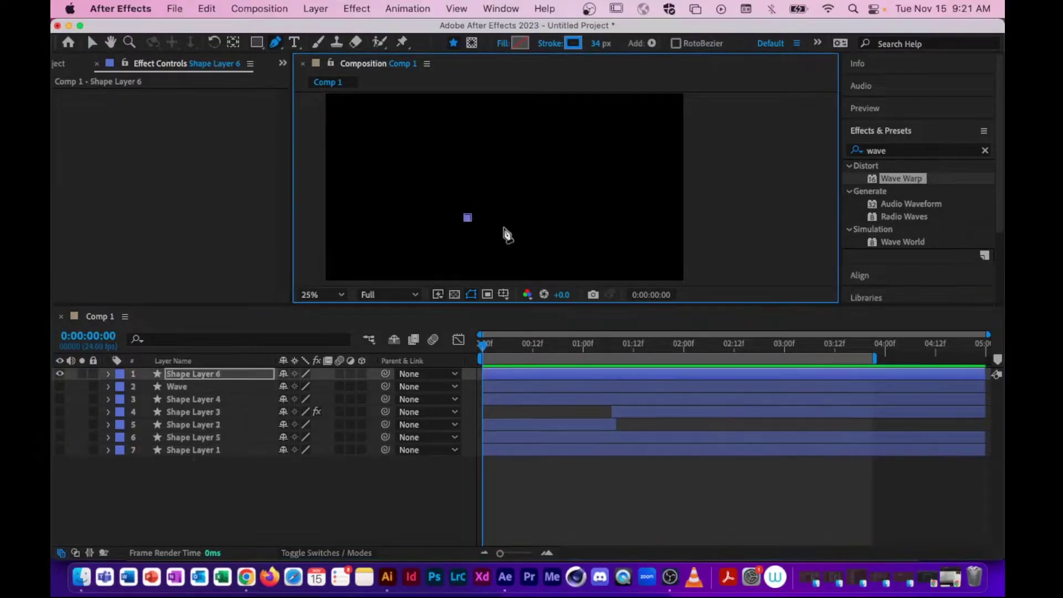
pyautogui.moveTo(509, 217); pyautogui.dragTo(546, 178)
pyautogui.moveTo(523, 137); pyautogui.dragTo(503, 123)
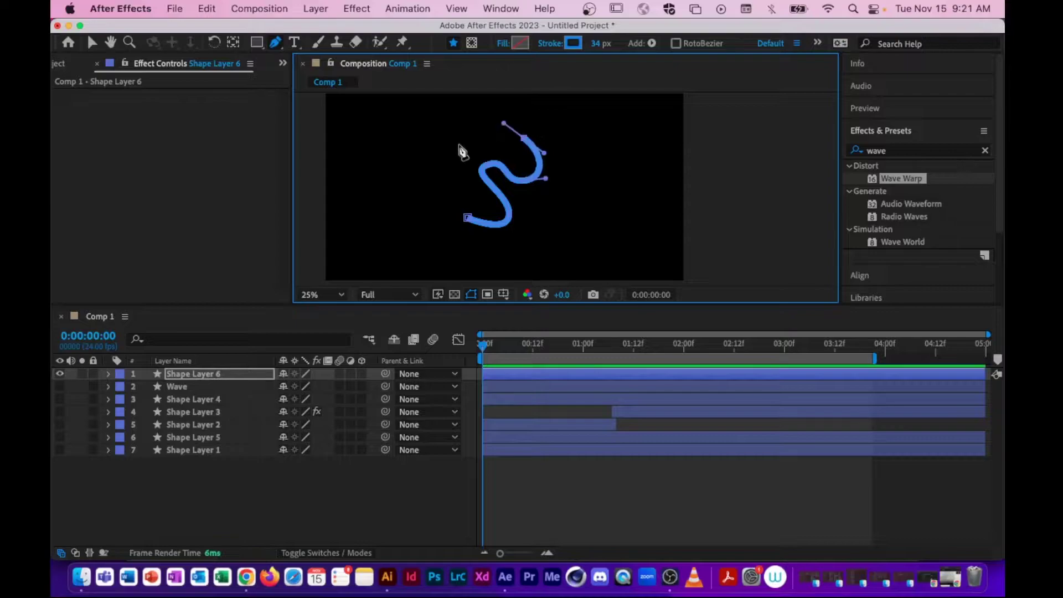
pyautogui.moveTo(453, 162); pyautogui.dragTo(452, 182)
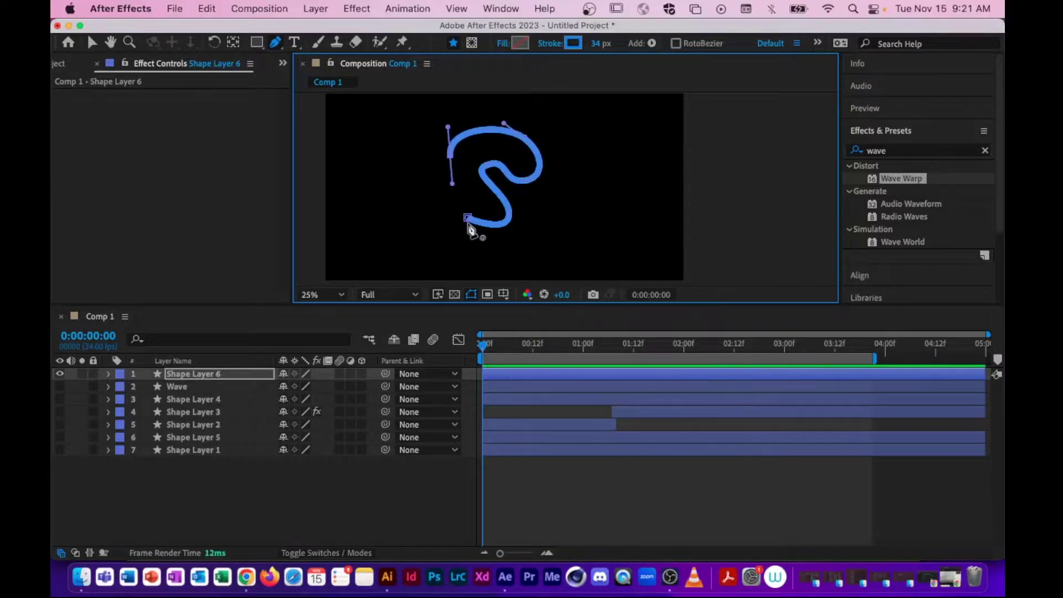
pyautogui.moveTo(468, 219)
pyautogui.mouseDown()
pyautogui.moveTo(486, 233)
pyautogui.moveTo(475, 228)
pyautogui.mouseUp()
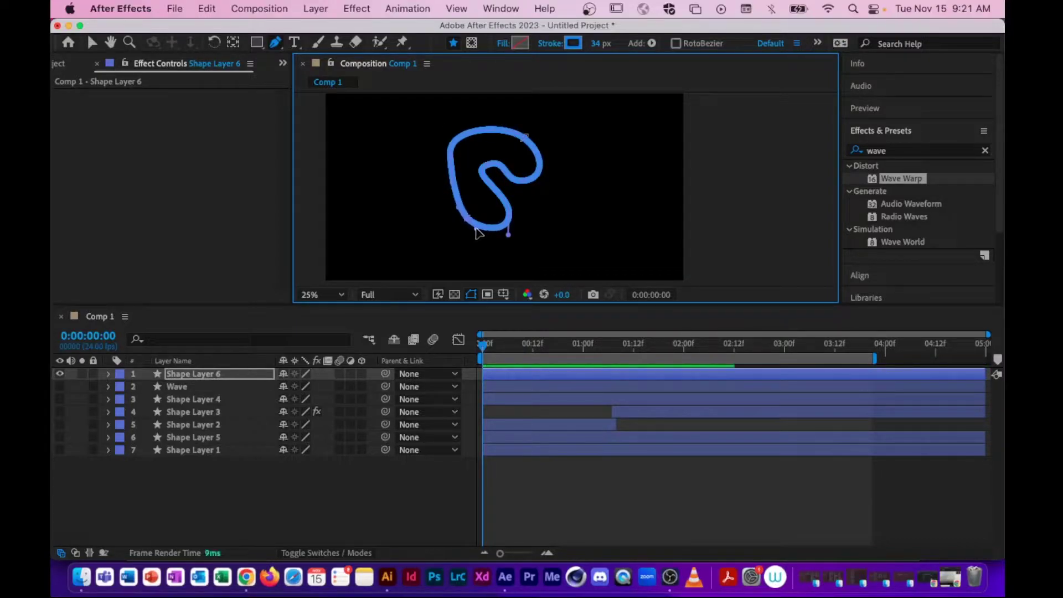
# Step: Hide Stroke 1 and show Fill 1 for Shape 1 in Shape Layer 6
pyautogui.click(108, 374)
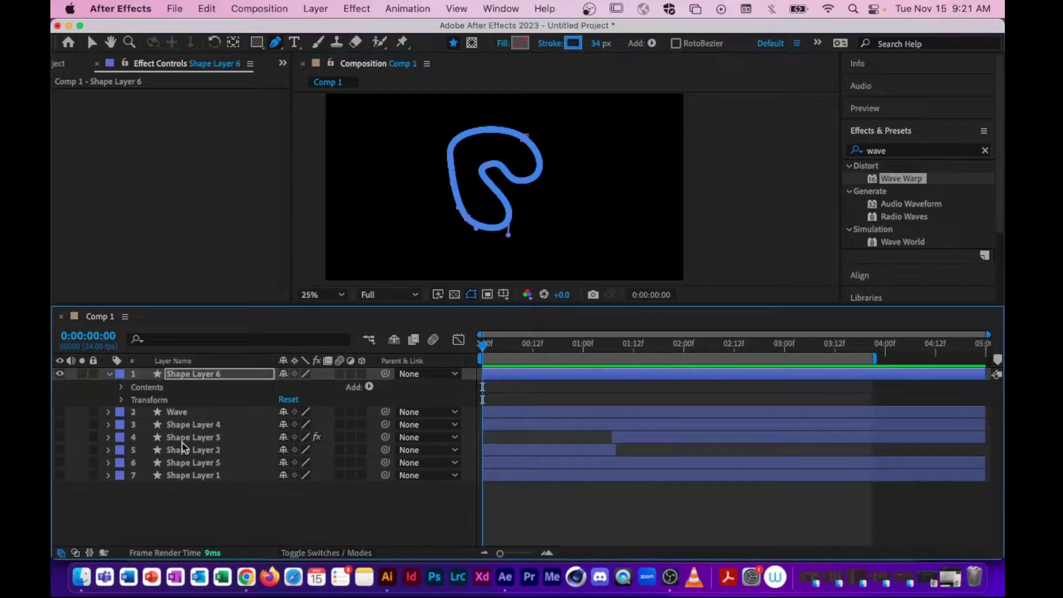
pyautogui.click(122, 387)
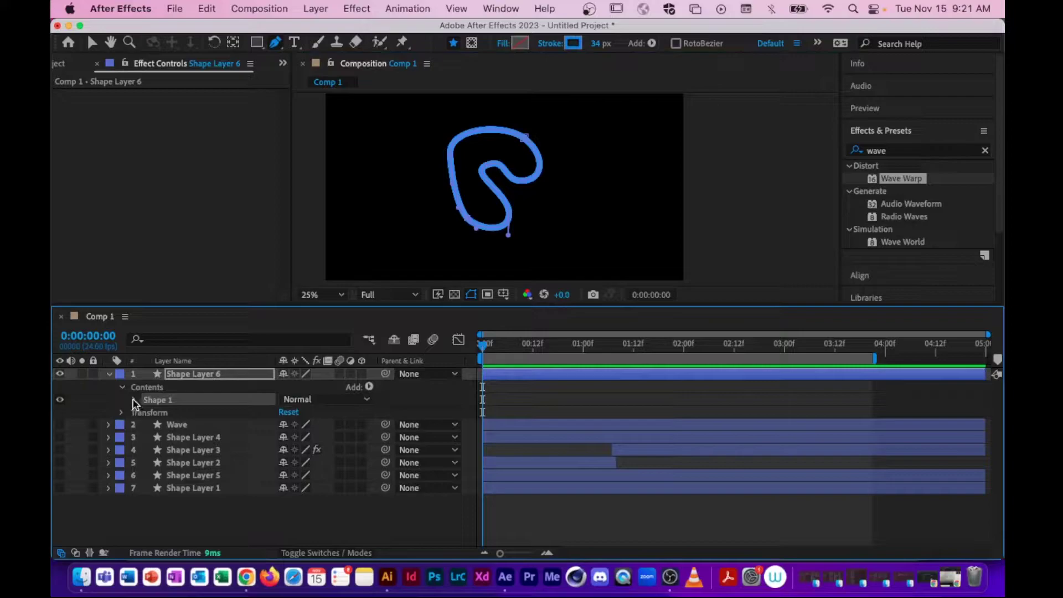
pyautogui.click(135, 400)
pyautogui.click(60, 425)
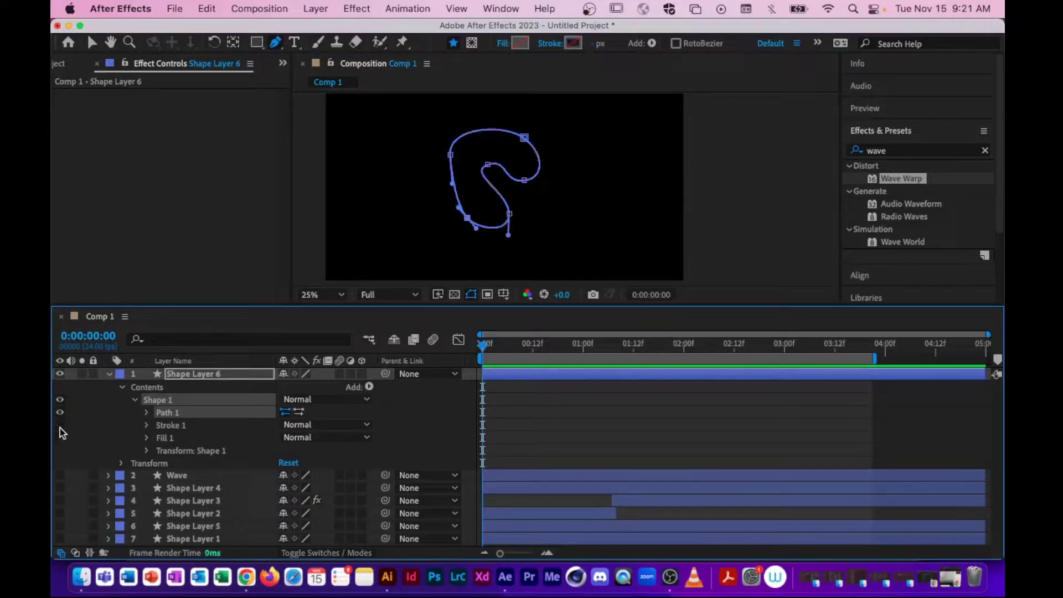
pyautogui.click(60, 437)
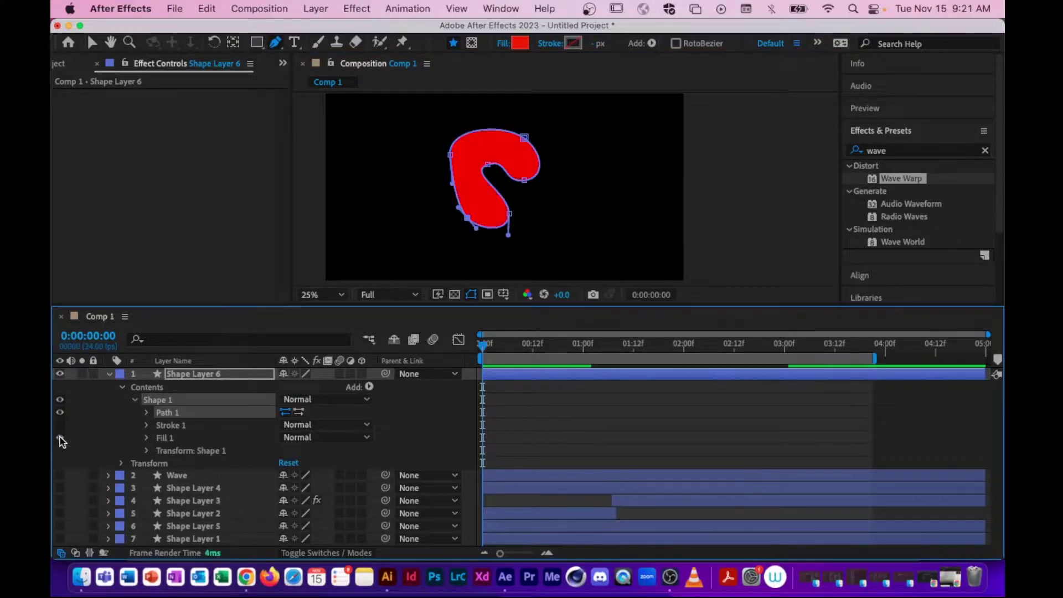
# Step: Change the color of the blob's Fill 1 to light blue
pyautogui.click(147, 438)
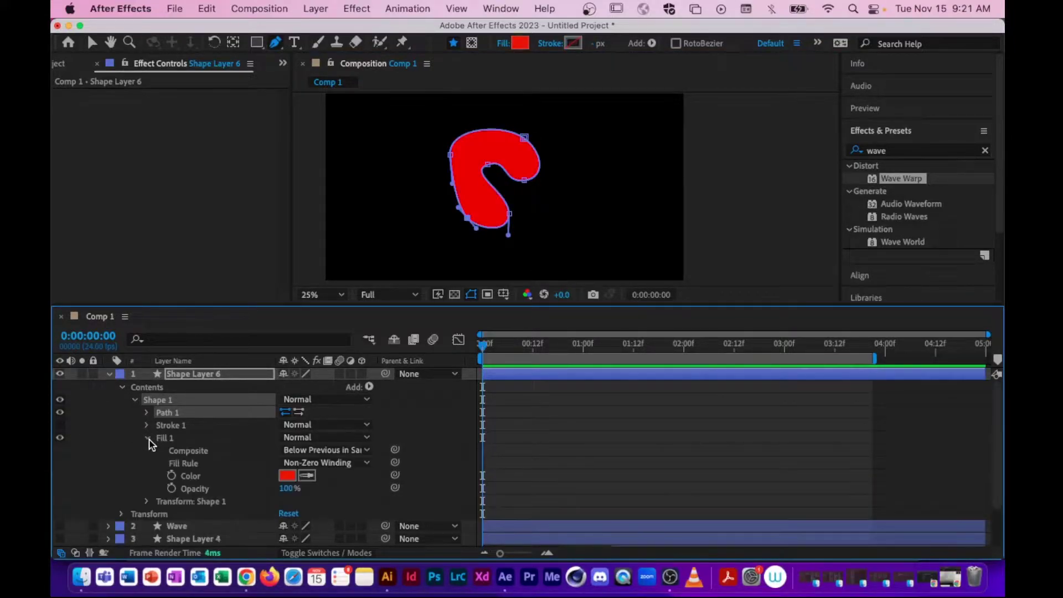
pyautogui.click(287, 476)
pyautogui.click(780, 184)
pyautogui.click(663, 125)
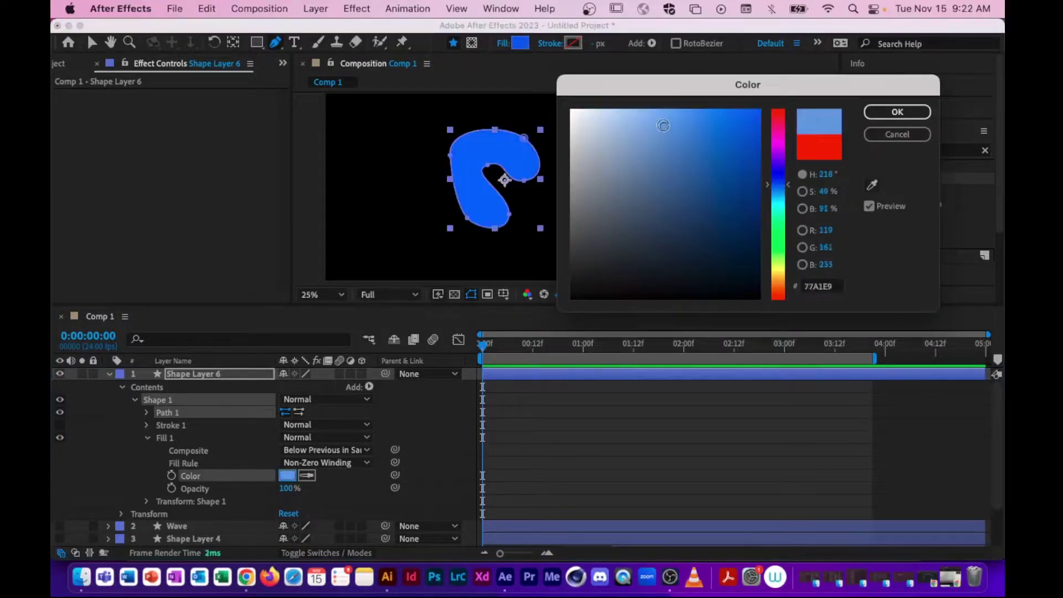
pyautogui.moveTo(664, 126)
pyautogui.mouseDown()
pyautogui.moveTo(652, 119)
pyautogui.moveTo(673, 119)
pyautogui.mouseUp()
pyautogui.click(897, 112)
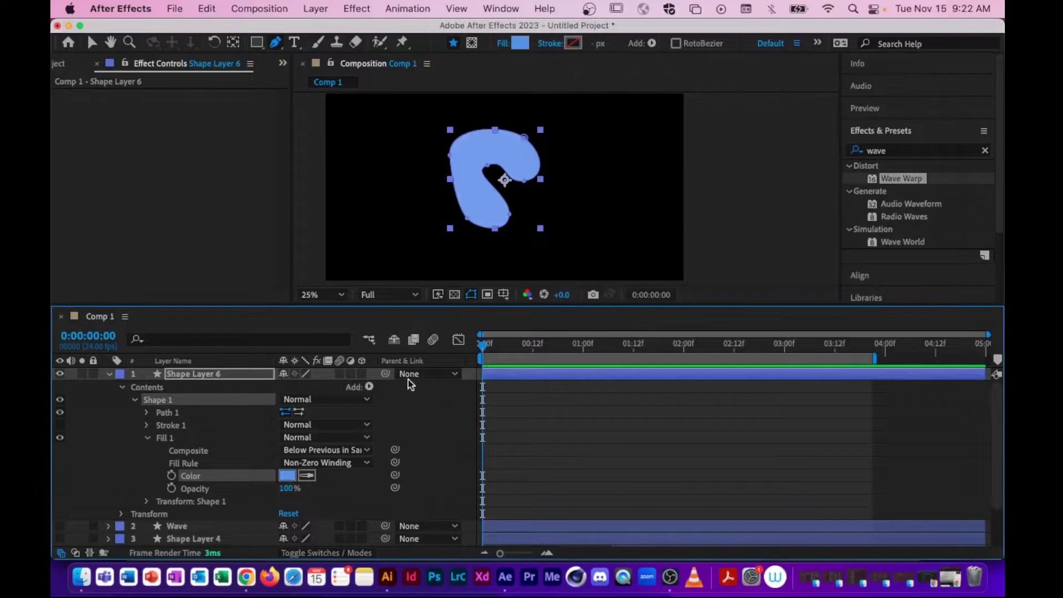
# Step: Enable keyframing for the Path property of Path 1 in Shape Layer 6 at 0:00:00:00
pyautogui.moveTo(483, 347)
pyautogui.mouseDown()
pyautogui.moveTo(521, 346)
pyautogui.moveTo(464, 352)
pyautogui.mouseUp()
pyautogui.click(147, 437)
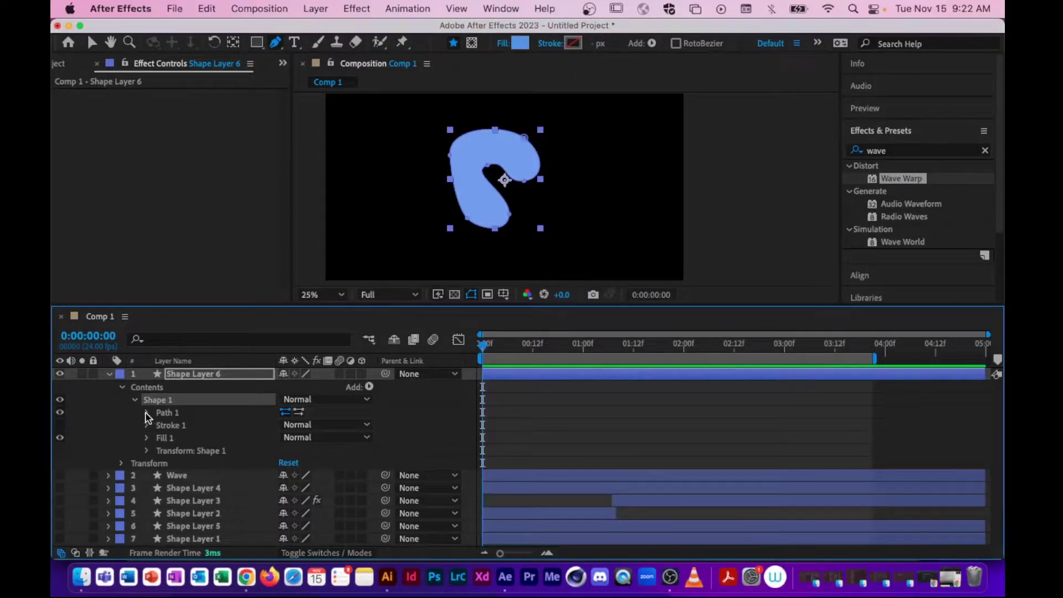
pyautogui.click(147, 413)
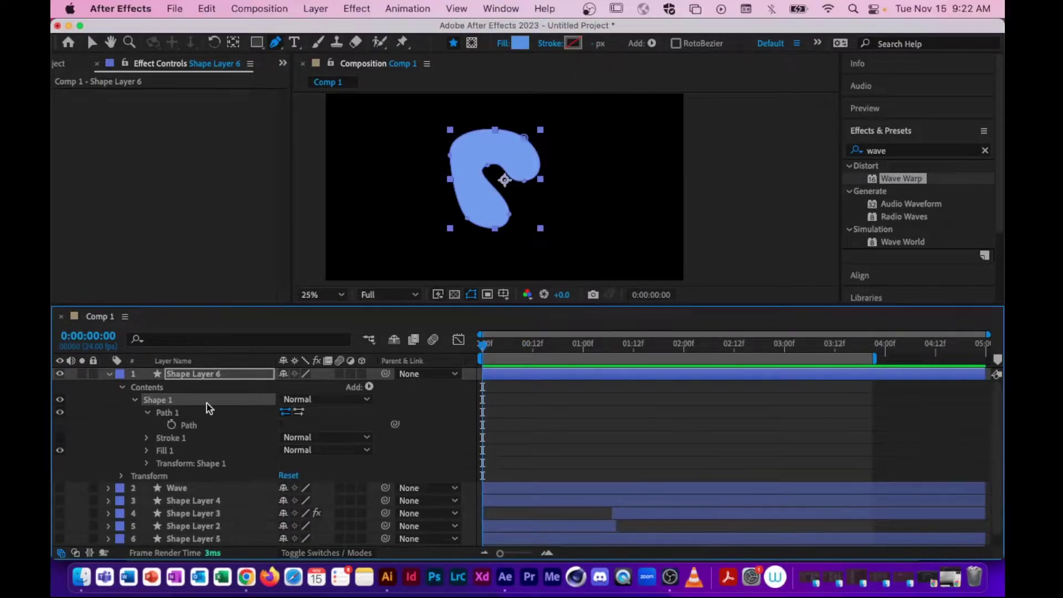
pyautogui.click(122, 387)
pyautogui.click(109, 374)
pyautogui.click(110, 374)
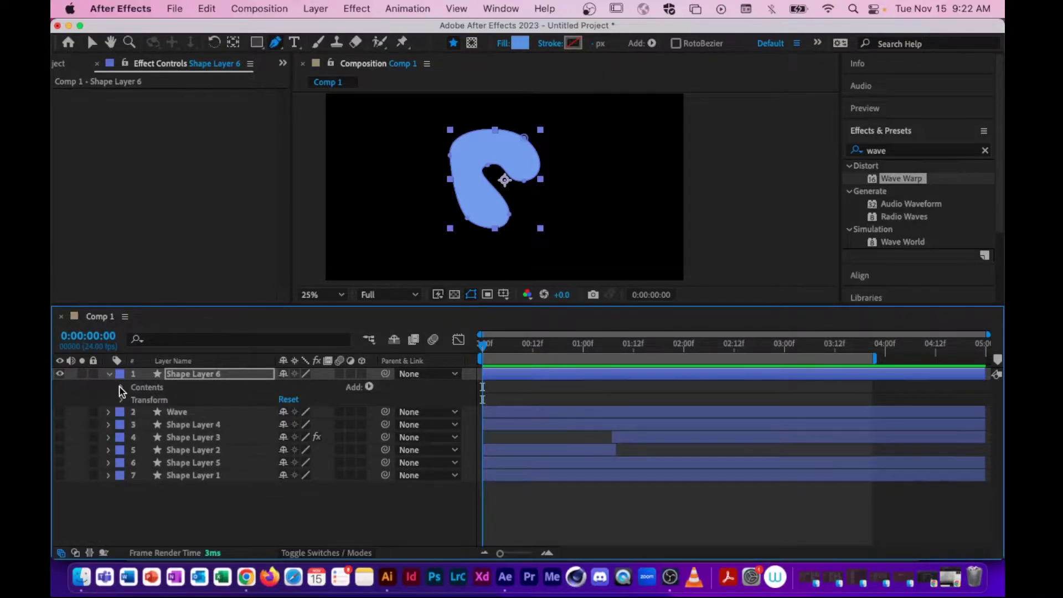
pyautogui.click(122, 388)
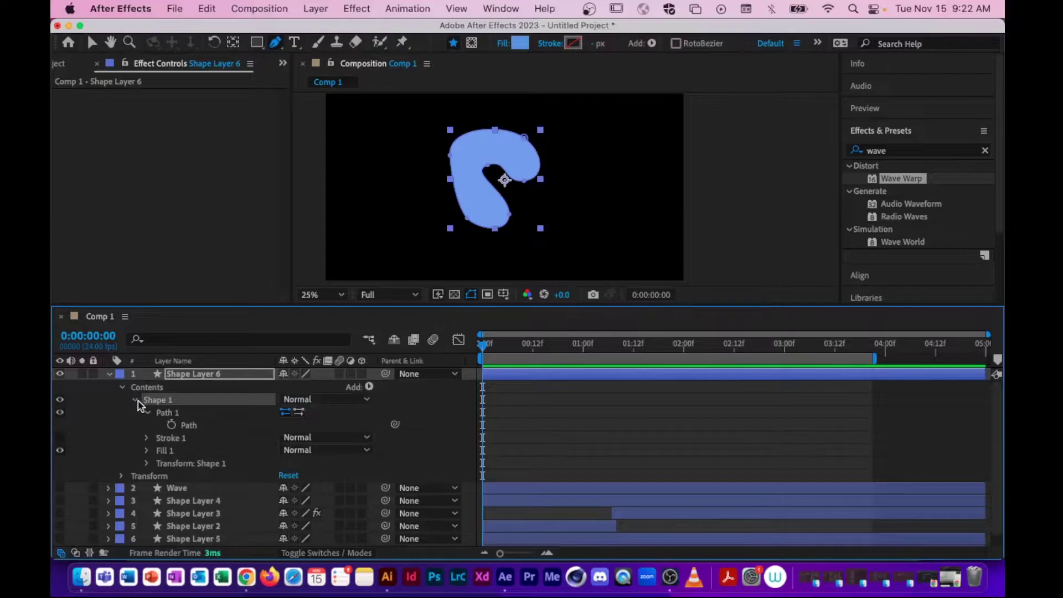
pyautogui.click(175, 415)
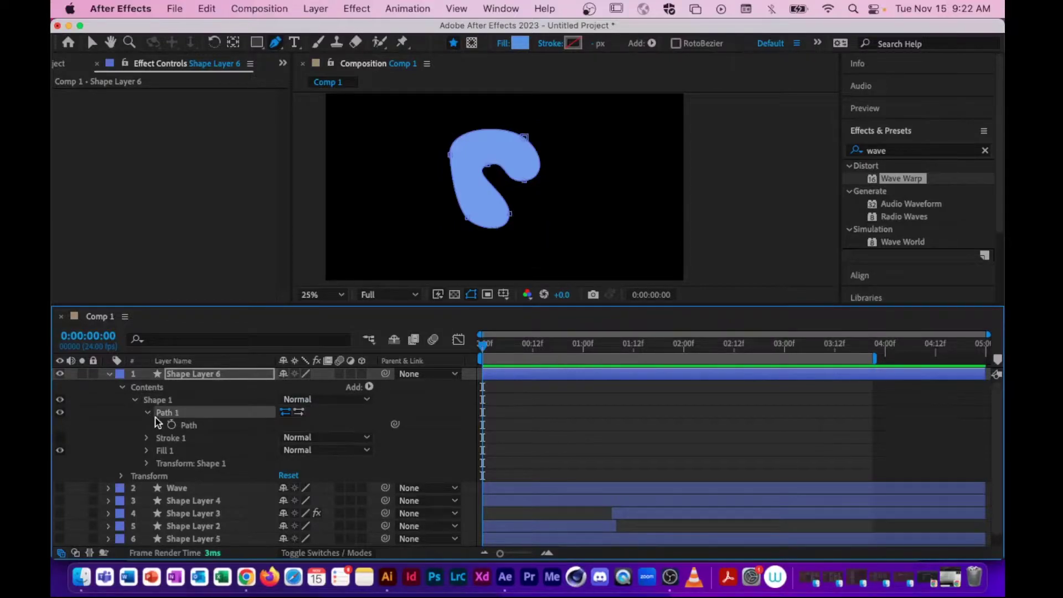
pyautogui.click(188, 426)
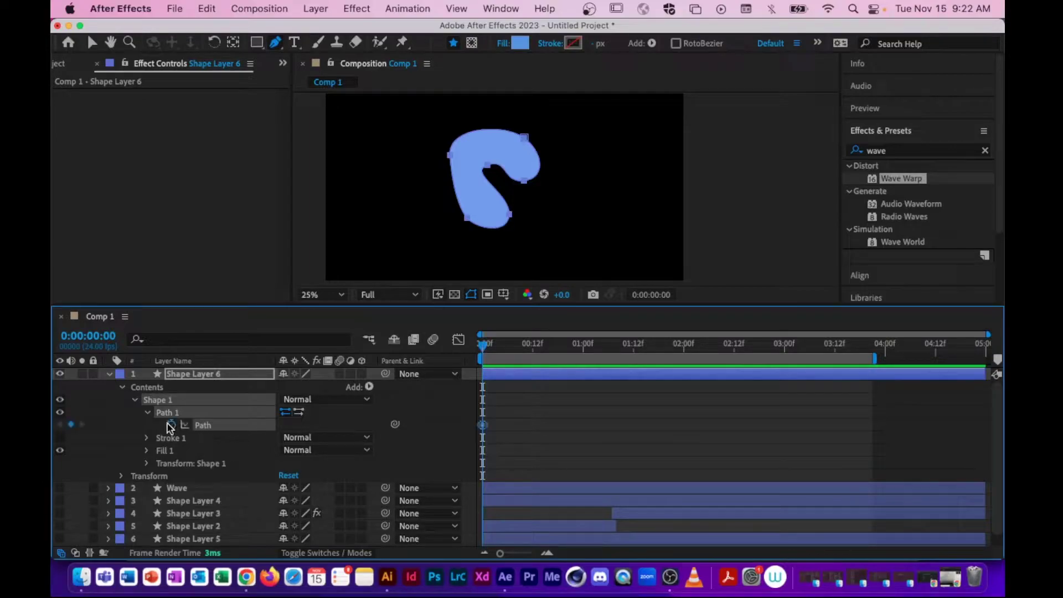
# Step: Move the Path keyframe to 0:00:01:00 and set the current time to 0:00:01:12
pyautogui.moveTo(480, 349); pyautogui.dragTo(537, 348)
pyautogui.moveTo(482, 424); pyautogui.dragTo(583, 424)
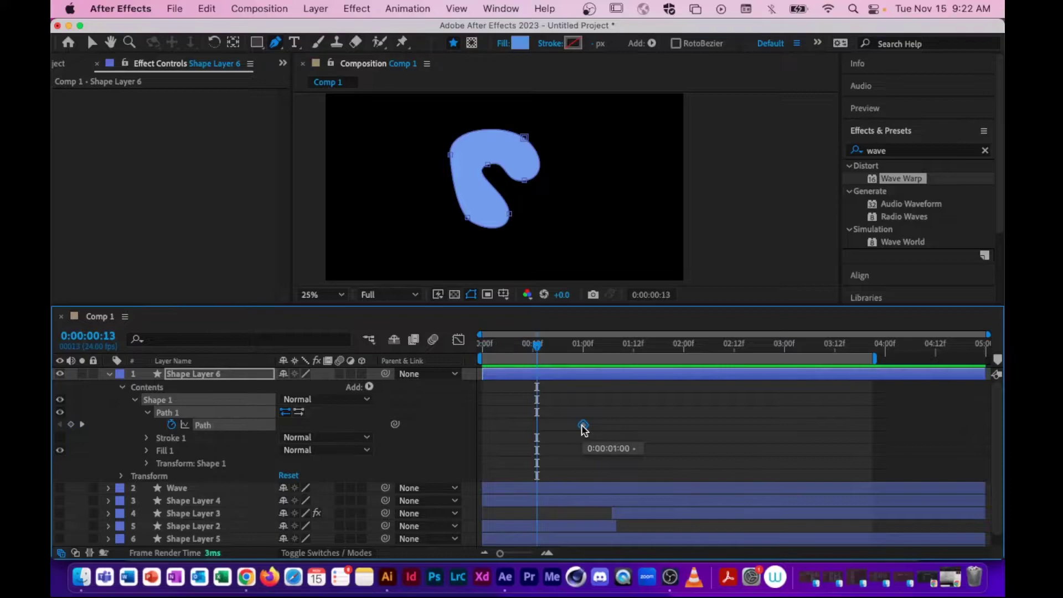
pyautogui.moveTo(537, 346); pyautogui.dragTo(634, 348)
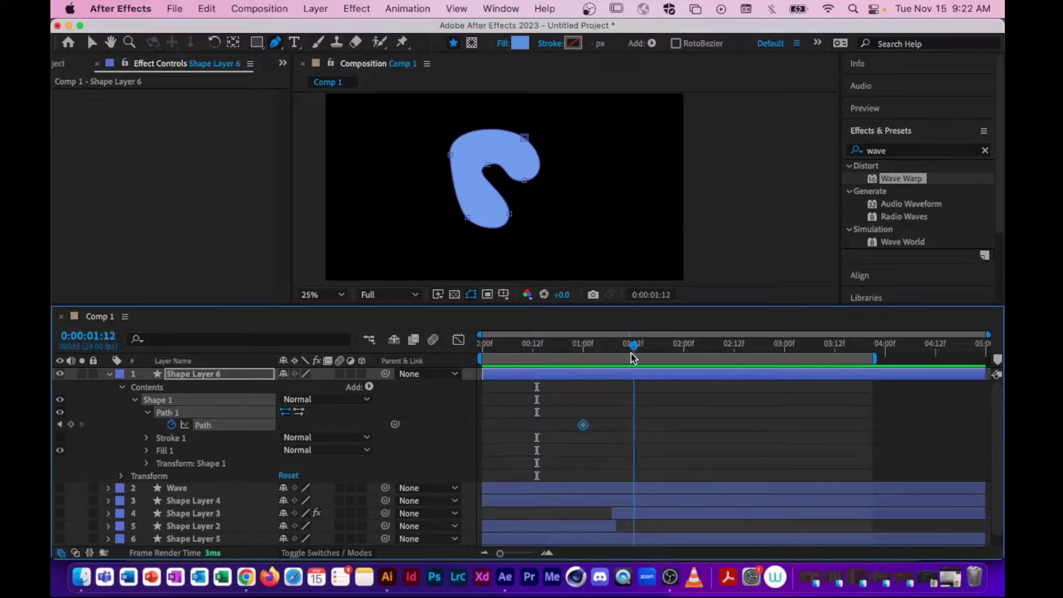
# Step: Select the upper-right vertex of the blob's path with the Pen tool
pyautogui.press('z')
pyautogui.click(538, 187)
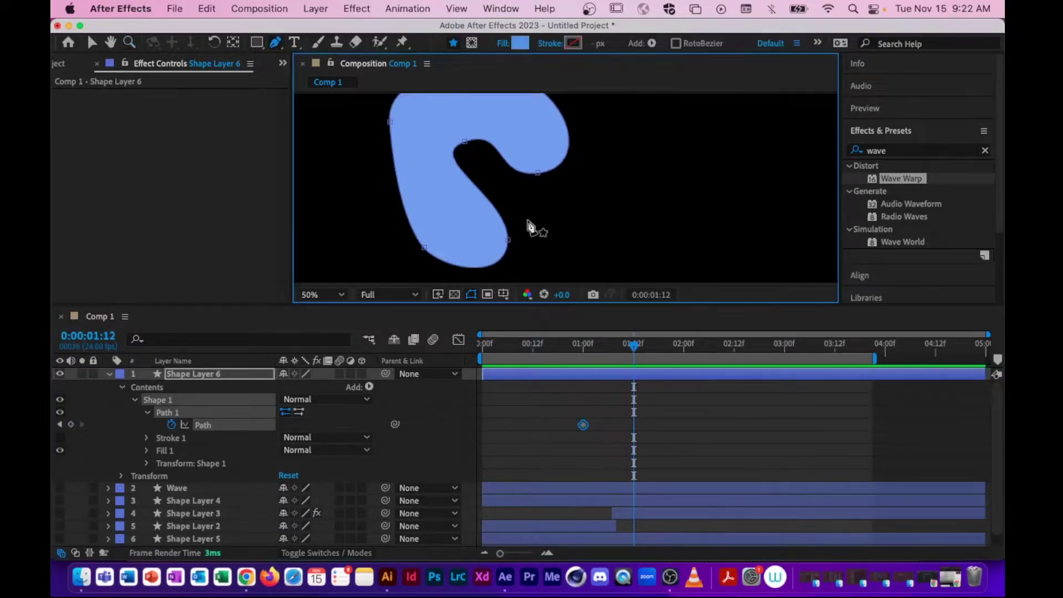
pyautogui.press('z')
pyautogui.click(529, 218)
pyautogui.keyDown('alt'); pyautogui.click(531, 211); pyautogui.keyUp('alt')
pyautogui.press('g')
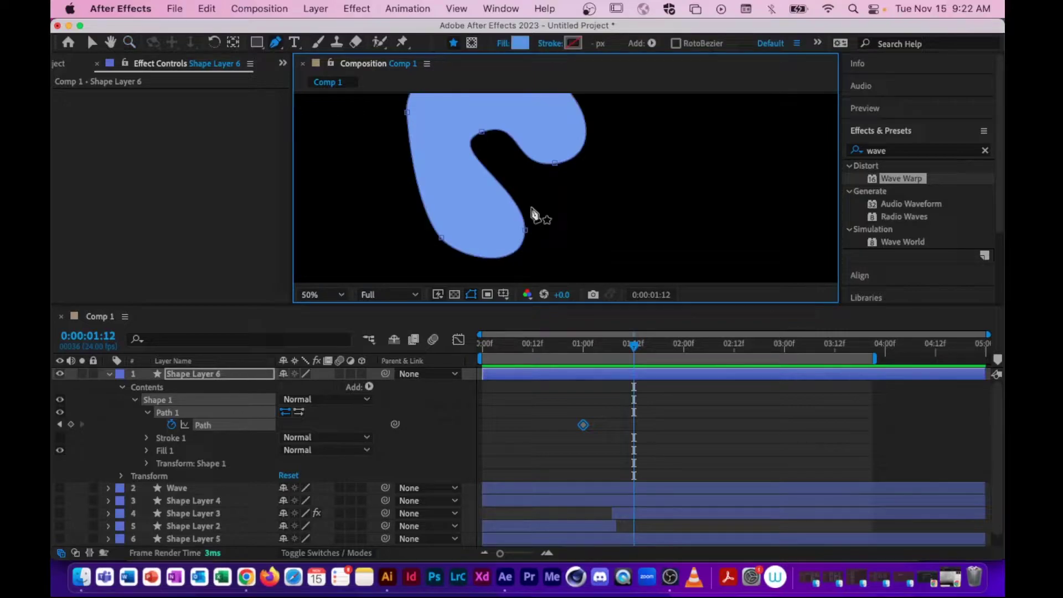
pyautogui.press('h')
pyautogui.moveTo(570, 173)
pyautogui.mouseDown()
pyautogui.moveTo(561, 227)
pyautogui.moveTo(562, 185)
pyautogui.mouseUp()
pyautogui.press('g')
pyautogui.click(544, 108)
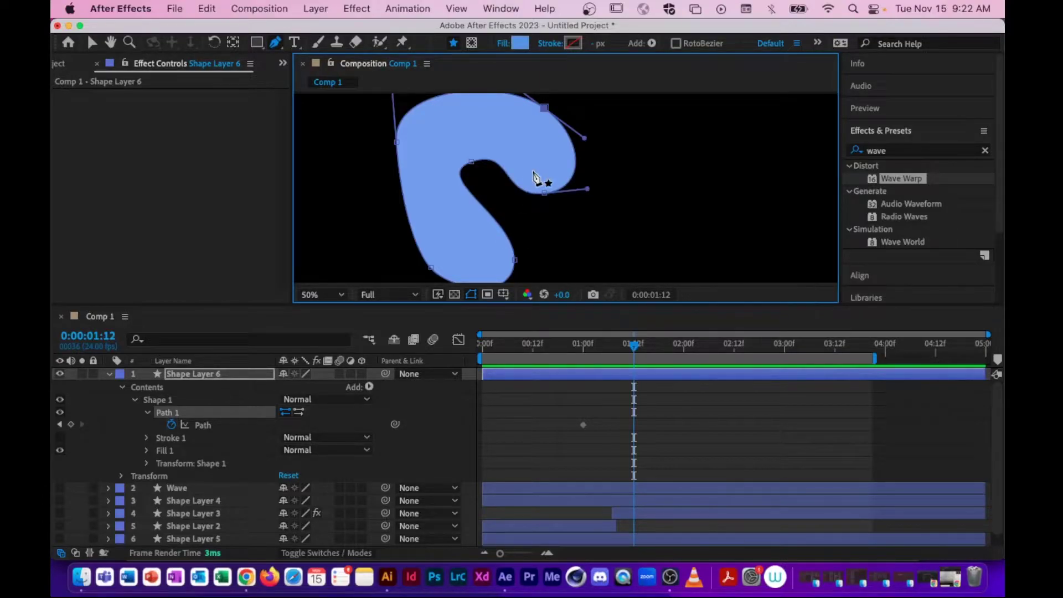
pyautogui.click(545, 108)
# Step: At 0:00:01:02, stretch the blob's upper arm by moving its upper-right, lower-right and inner-bend vertices to the right
pyautogui.moveTo(639, 353); pyautogui.dragTo(592, 352)
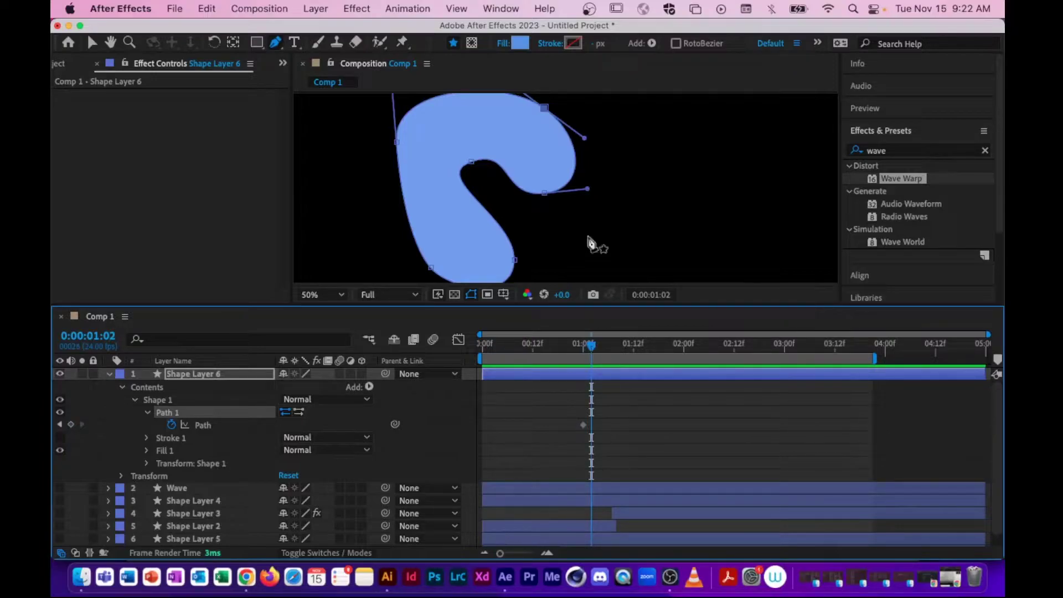
pyautogui.moveTo(542, 110); pyautogui.dragTo(607, 126)
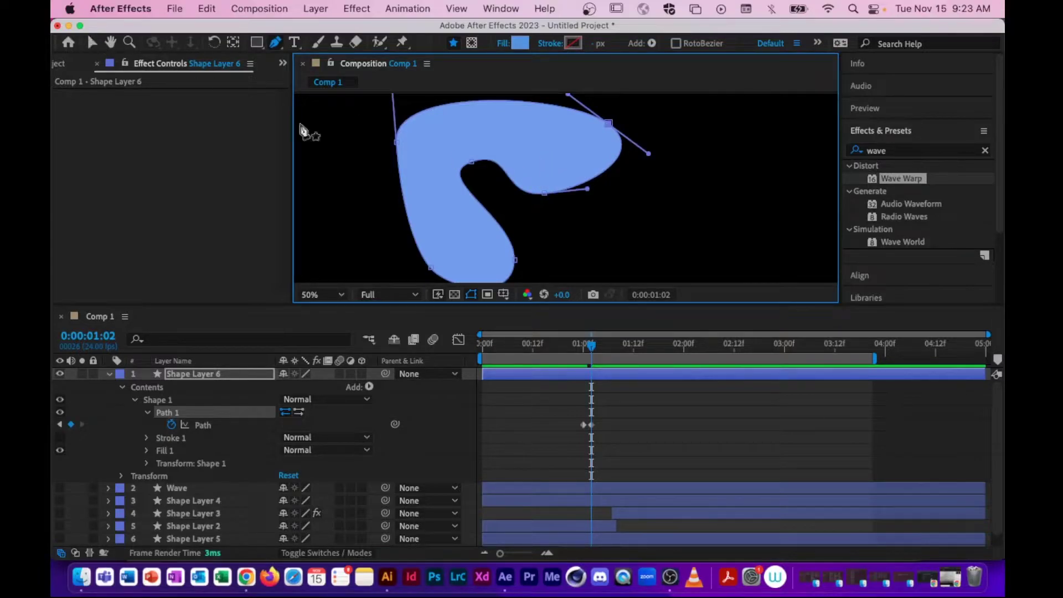
pyautogui.moveTo(545, 194); pyautogui.dragTo(609, 185)
pyautogui.moveTo(475, 165); pyautogui.dragTo(512, 165)
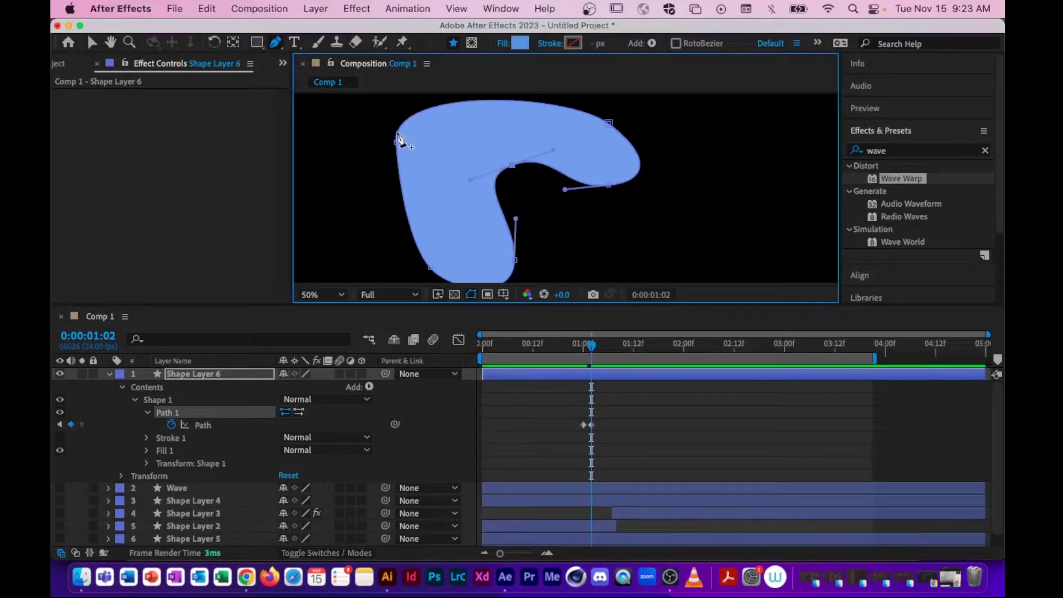
# Step: Shift the blob's upper-left vertex inward and adjust both its handles to form a smooth outer curve
pyautogui.moveTo(396, 145); pyautogui.dragTo(448, 143)
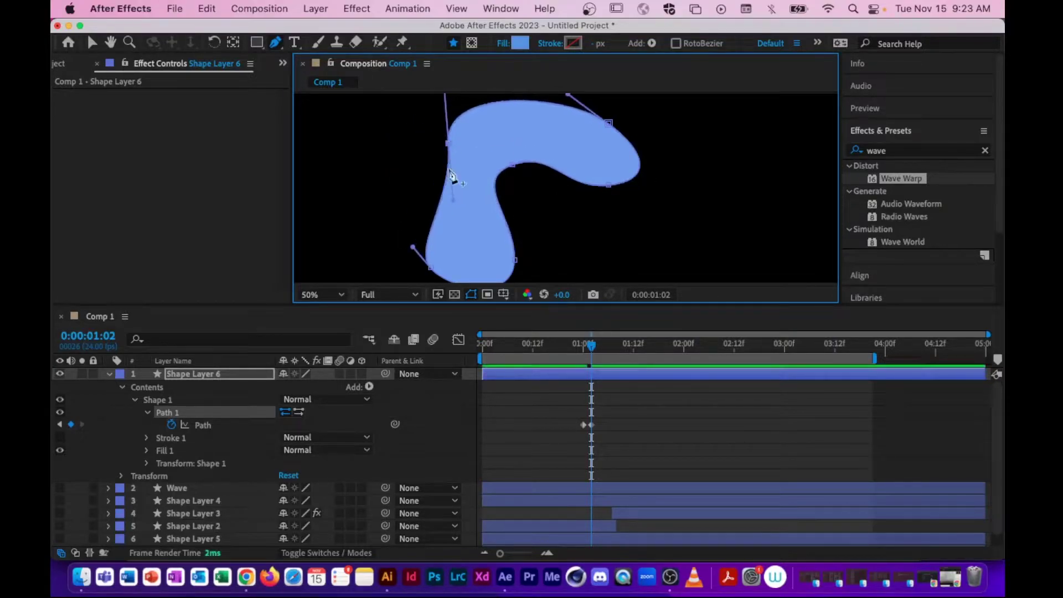
pyautogui.moveTo(451, 201); pyautogui.dragTo(419, 185)
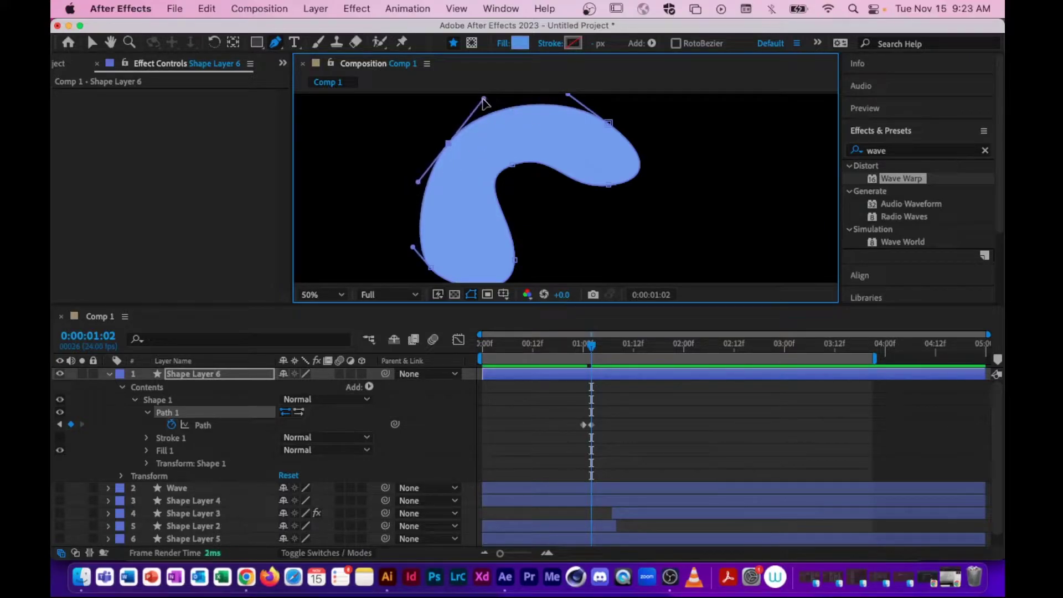
pyautogui.moveTo(483, 99); pyautogui.dragTo(492, 131)
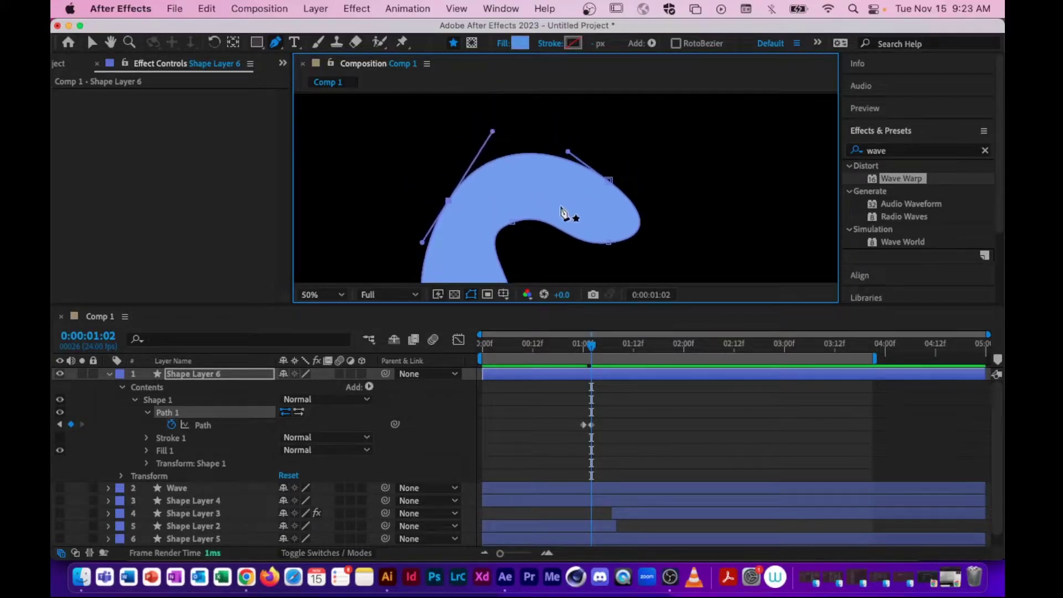
# Step: At 0:00:01:04, extend the blob's arm right and downward by moving its tip, inner-bend and upper-left vertices and adjusting the upper-left handles
pyautogui.click(341, 290)
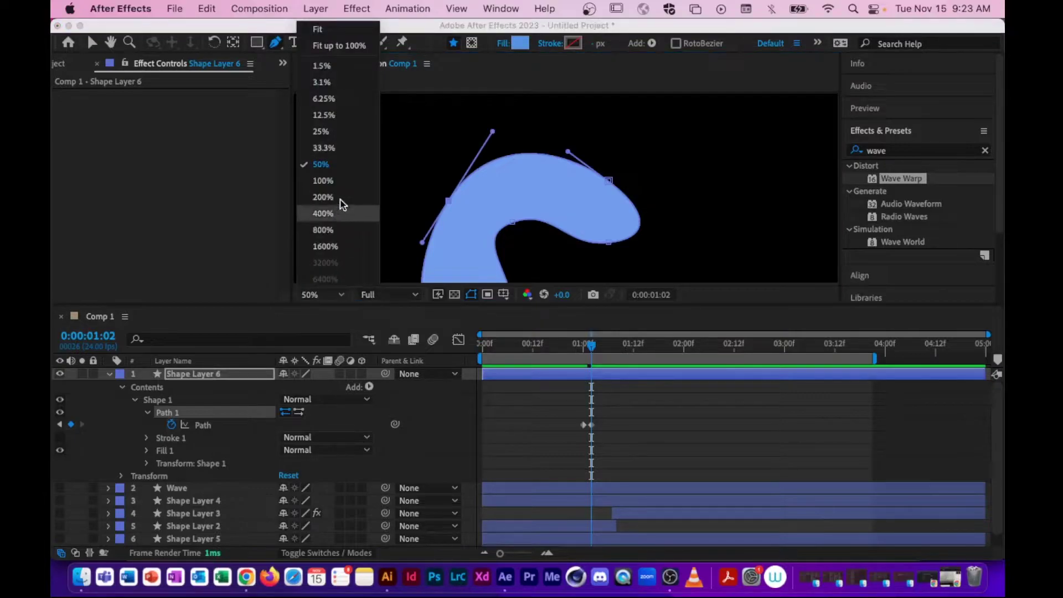
pyautogui.click(339, 141)
pyautogui.scroll(2, 540, 196)
pyautogui.press('space')
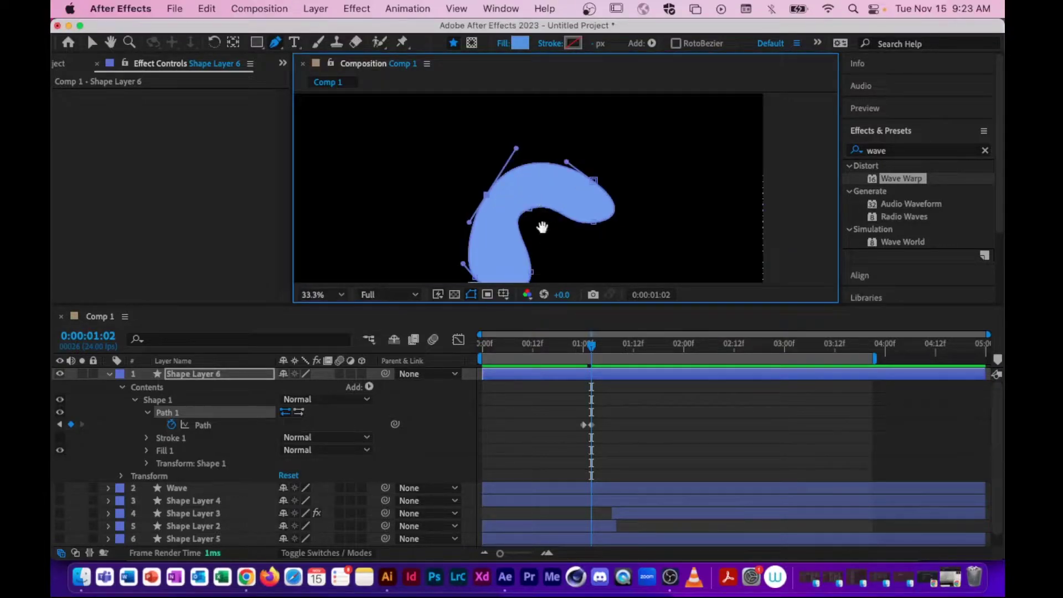
pyautogui.moveTo(542, 226); pyautogui.dragTo(541, 189)
pyautogui.press('g')
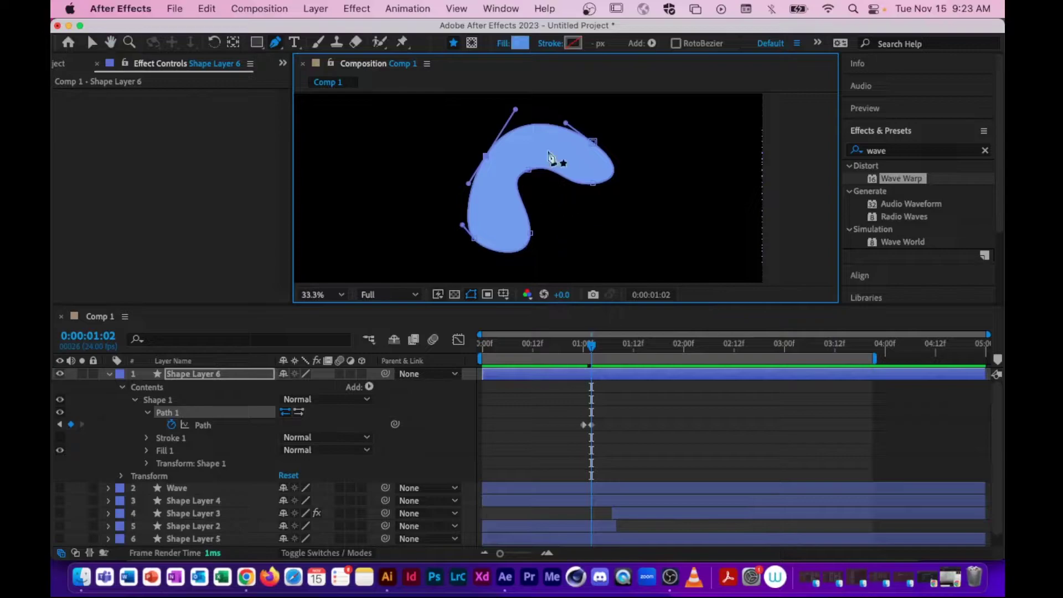
pyautogui.moveTo(594, 352)
pyautogui.mouseDown()
pyautogui.moveTo(574, 351)
pyautogui.moveTo(601, 353)
pyautogui.mouseUp()
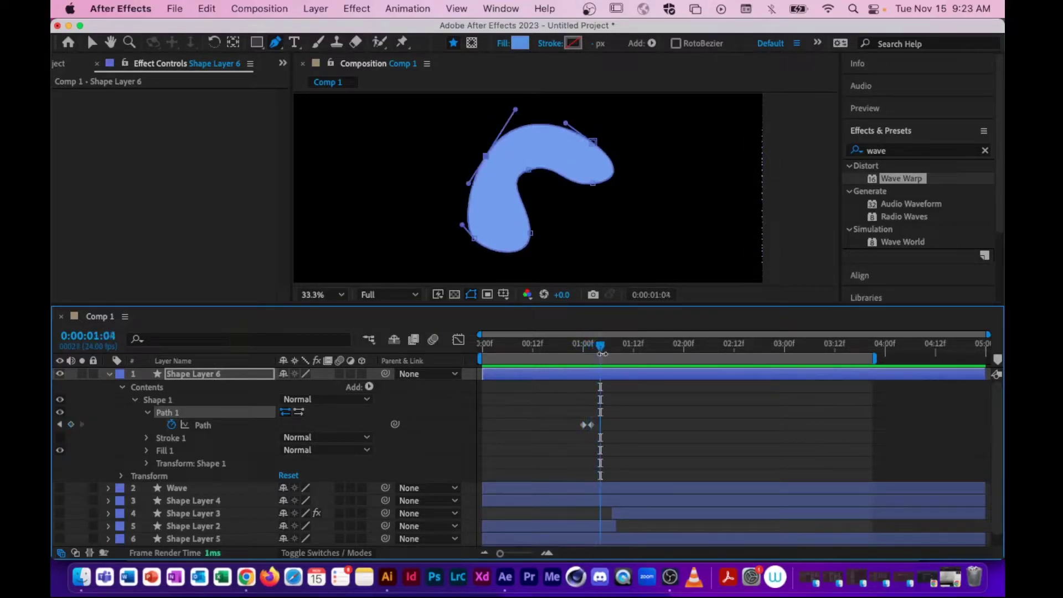
pyautogui.moveTo(592, 186); pyautogui.dragTo(606, 197)
pyautogui.moveTo(592, 142); pyautogui.dragTo(646, 212)
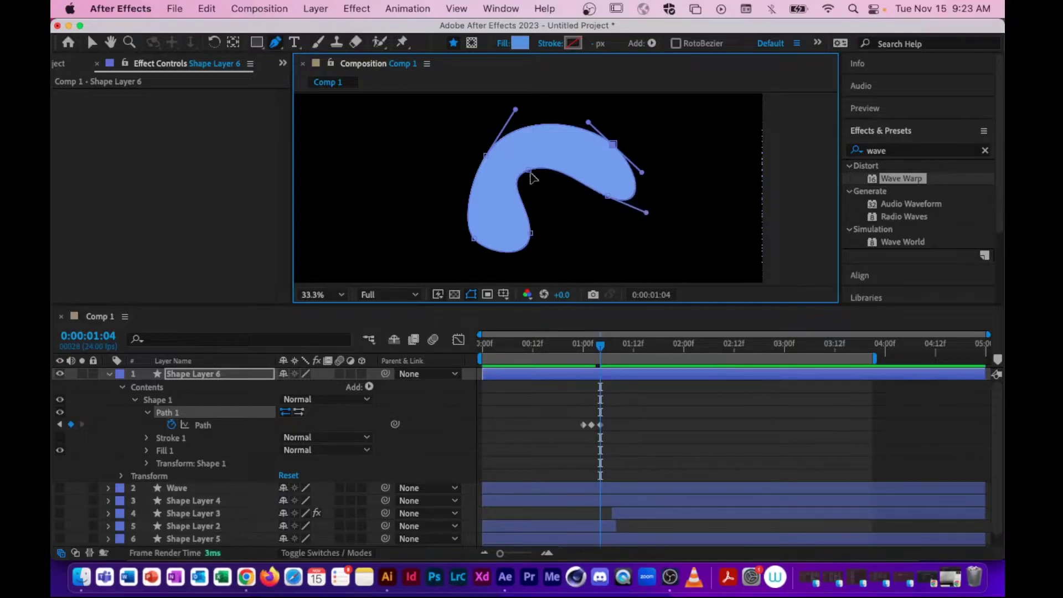
pyautogui.moveTo(529, 170); pyautogui.dragTo(474, 172)
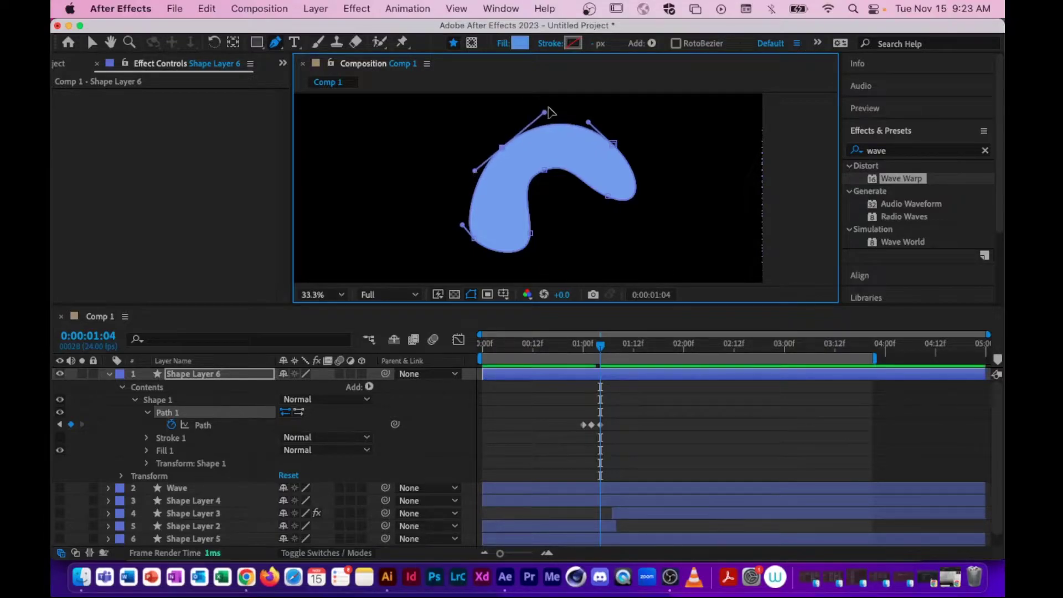
pyautogui.moveTo(546, 113); pyautogui.dragTo(553, 109)
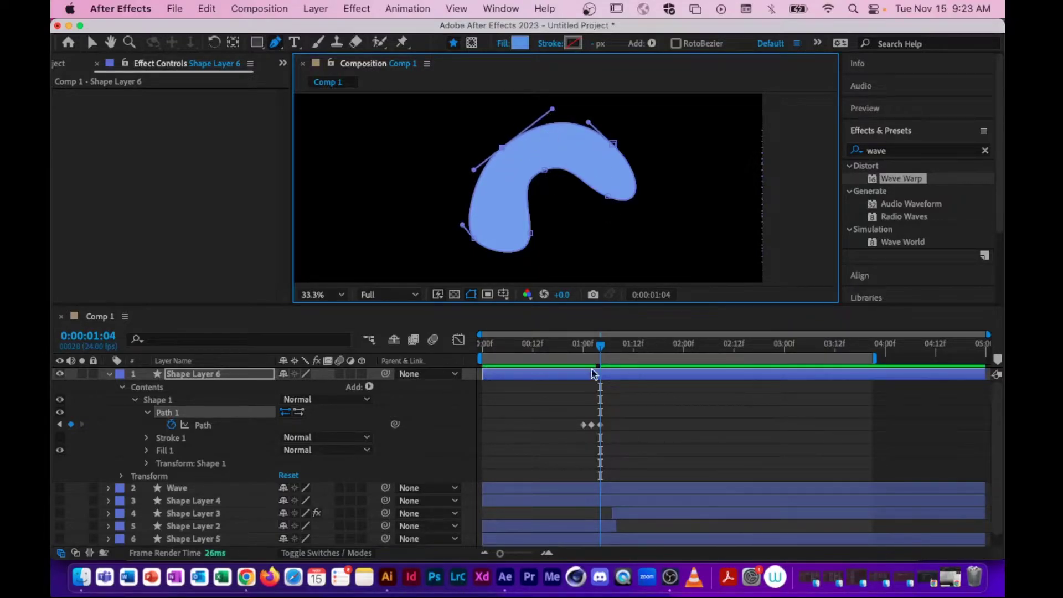
# Step: At 0:00:01:06, droop the blob's arm by shifting its tip vertices down, its inner-bend and top vertices right, and flattening the top curve
pyautogui.moveTo(609, 351)
pyautogui.mouseDown()
pyautogui.moveTo(576, 350)
pyautogui.moveTo(608, 352)
pyautogui.mouseUp()
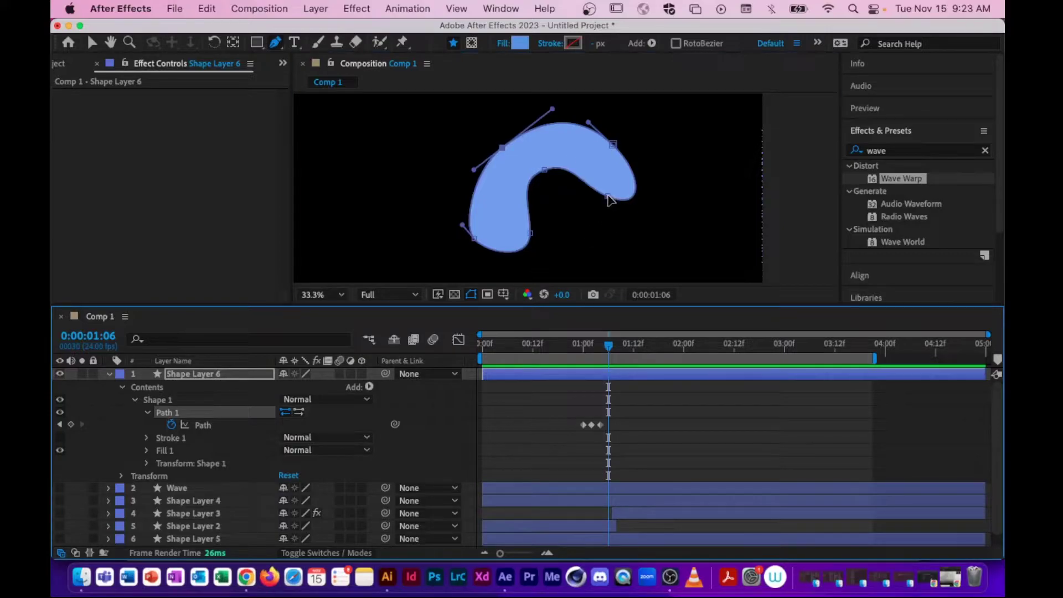
pyautogui.moveTo(608, 198); pyautogui.dragTo(656, 235)
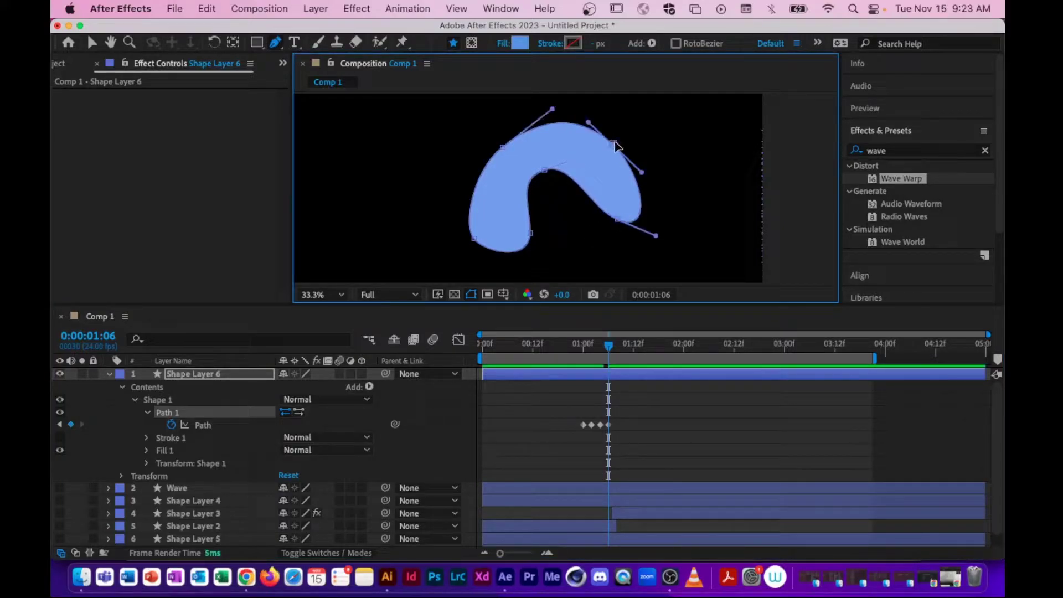
pyautogui.moveTo(614, 144); pyautogui.dragTo(634, 163)
pyautogui.moveTo(544, 170); pyautogui.dragTo(566, 174)
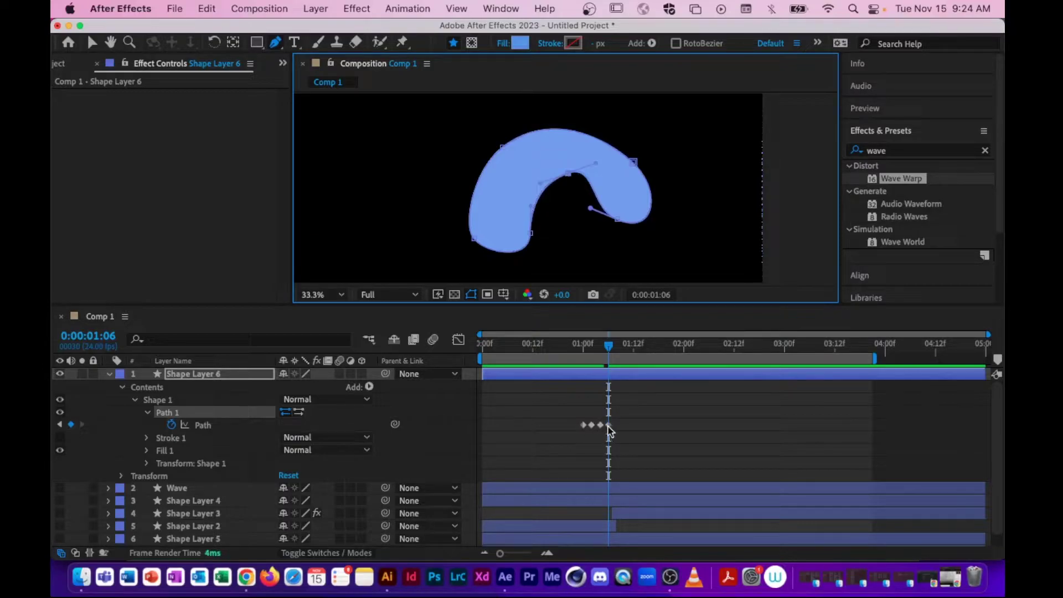
pyautogui.moveTo(504, 148); pyautogui.dragTo(528, 145)
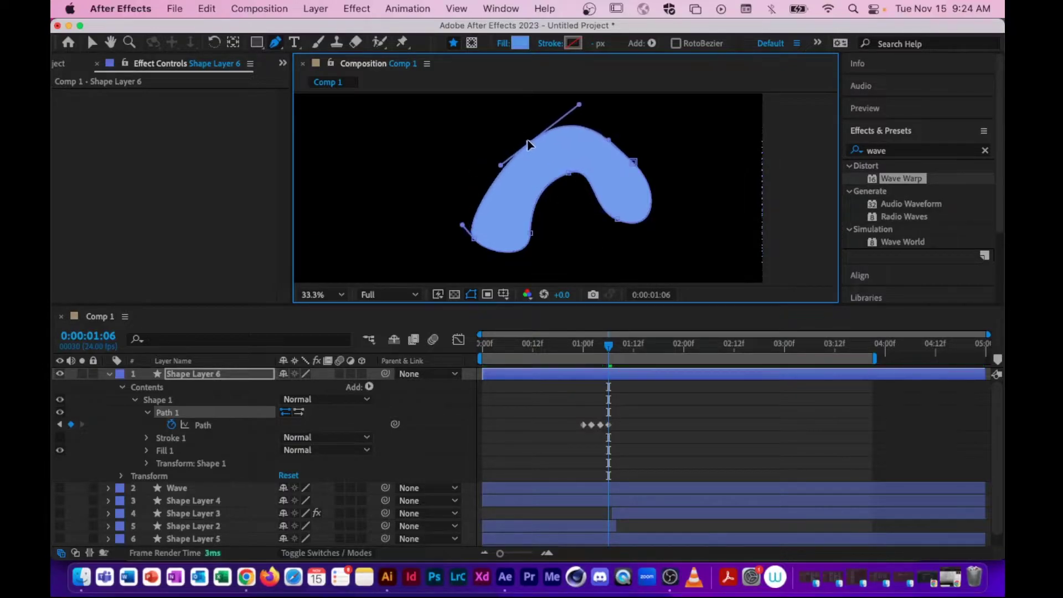
pyautogui.moveTo(579, 105); pyautogui.dragTo(569, 125)
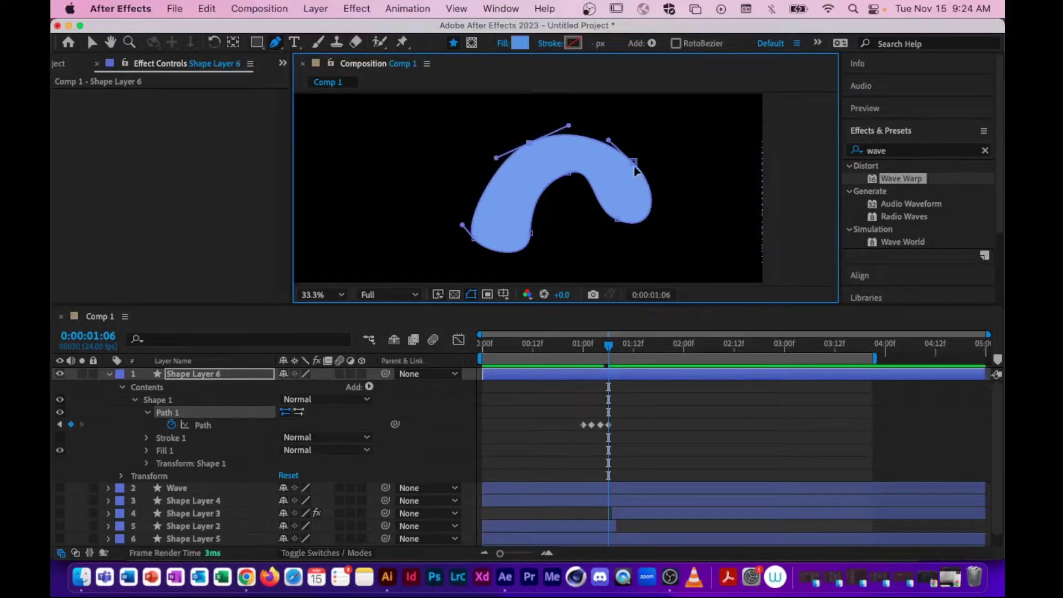
pyautogui.moveTo(633, 163); pyautogui.dragTo(618, 141)
# Step: Narrow the work area around the Path keyframes to preview the motion, and extend its end to leave room for more frames
pyautogui.moveTo(609, 348); pyautogui.dragTo(575, 349)
pyautogui.moveTo(476, 360); pyautogui.dragTo(568, 365)
pyautogui.moveTo(876, 362); pyautogui.dragTo(611, 353)
pyautogui.press('space')
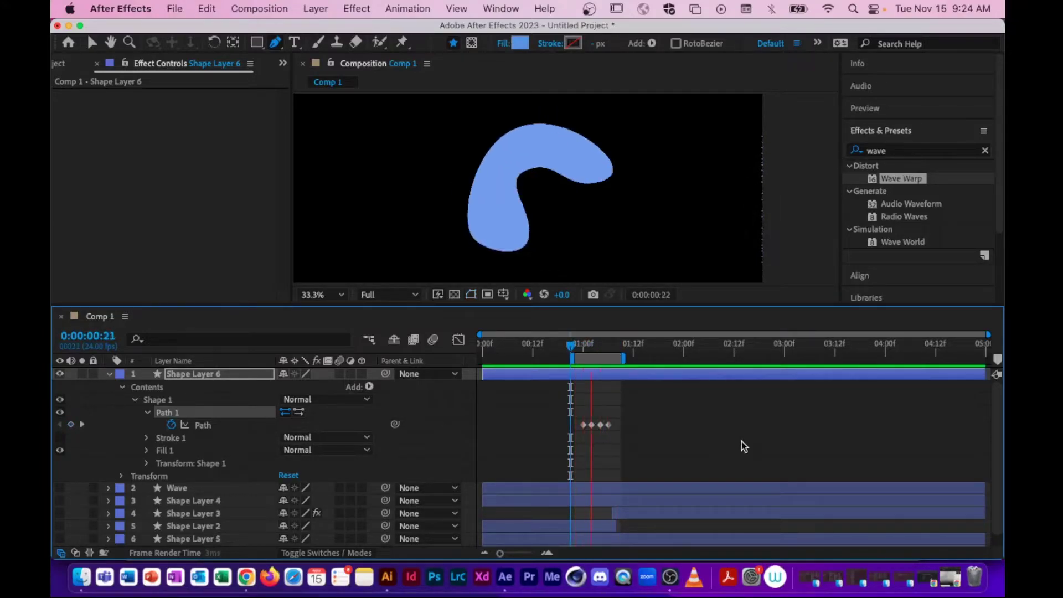
pyautogui.press('space')
pyautogui.moveTo(626, 358); pyautogui.dragTo(674, 359)
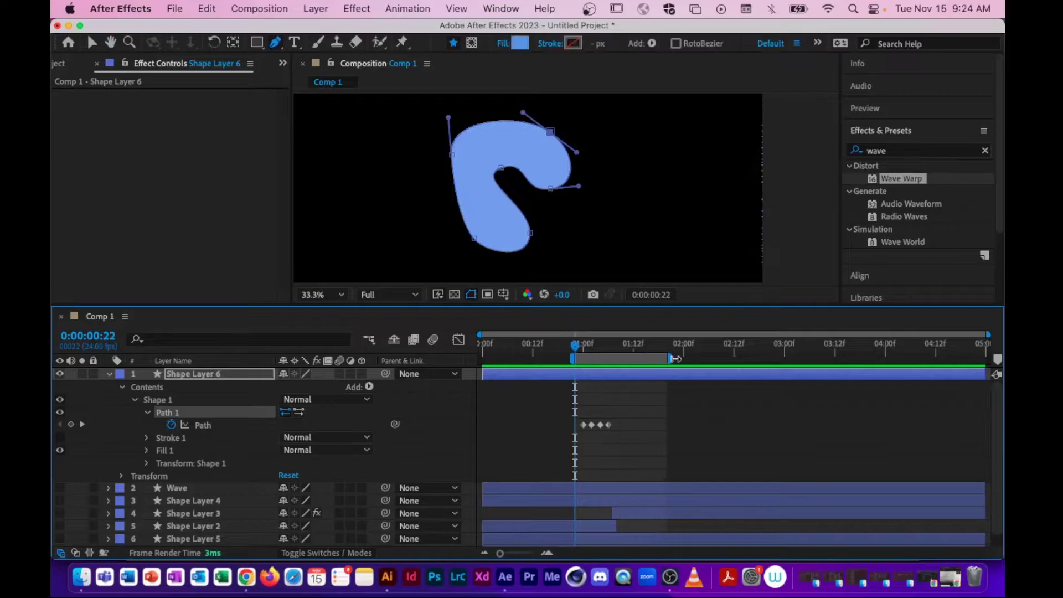
# Step: At 0:00:01:08, point the arm's tip straight down, lower the inner bend, and move the top vertex right with lengthened, nearly horizontal handles
pyautogui.moveTo(576, 354); pyautogui.dragTo(616, 352)
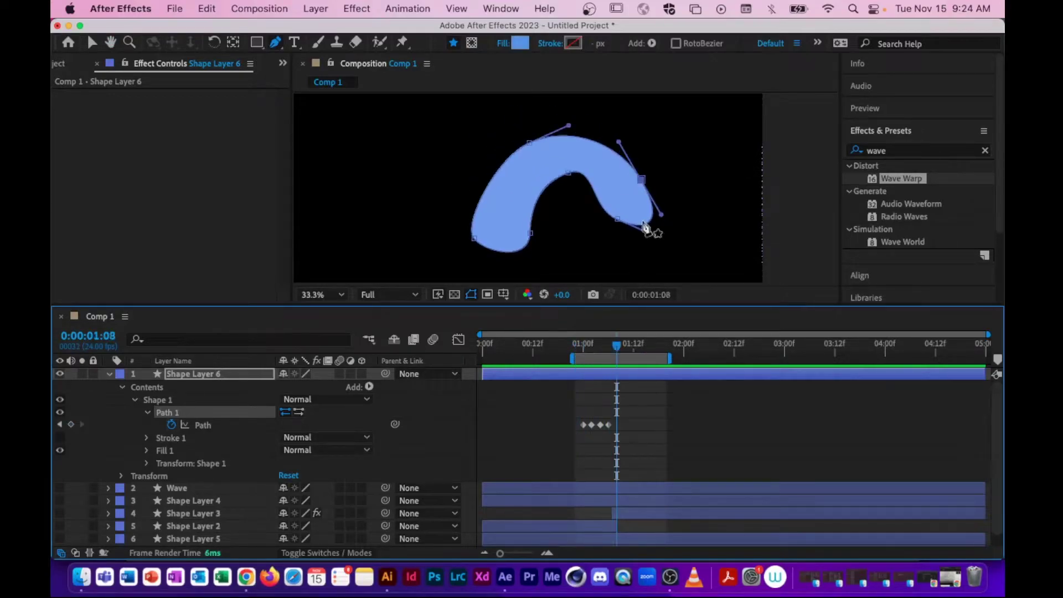
pyautogui.moveTo(617, 219); pyautogui.dragTo(651, 215)
pyautogui.moveTo(627, 175); pyautogui.dragTo(649, 144)
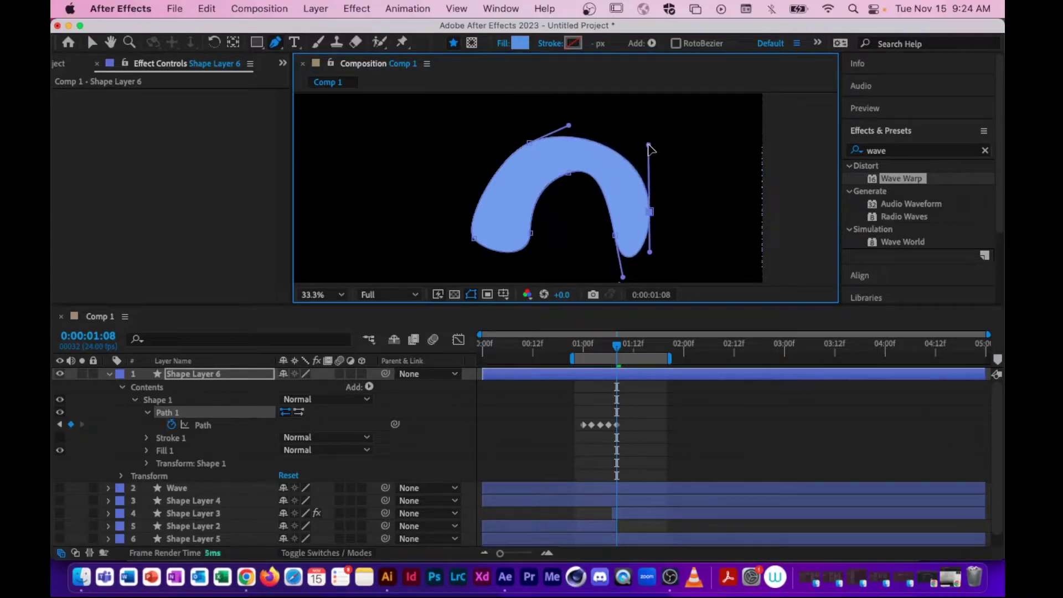
pyautogui.moveTo(569, 175); pyautogui.dragTo(578, 186)
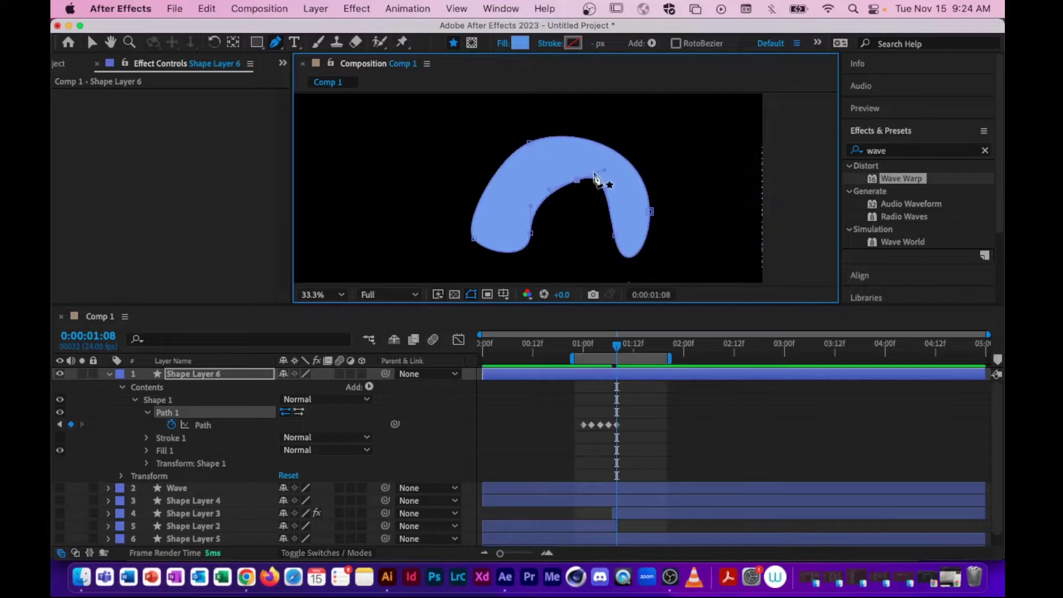
pyautogui.moveTo(529, 143); pyautogui.dragTo(628, 133)
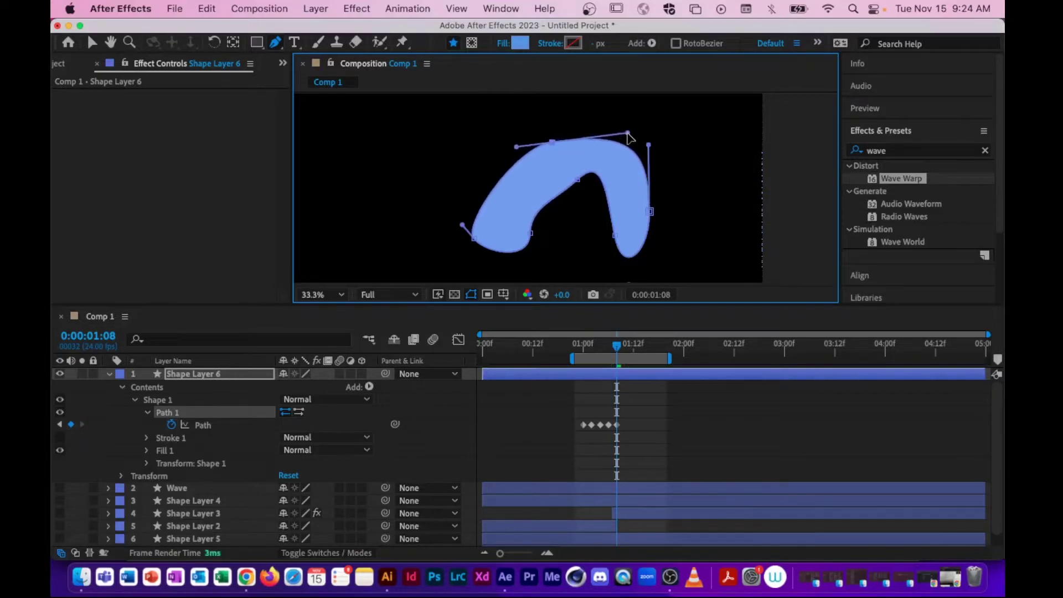
pyautogui.moveTo(517, 148); pyautogui.dragTo(483, 144)
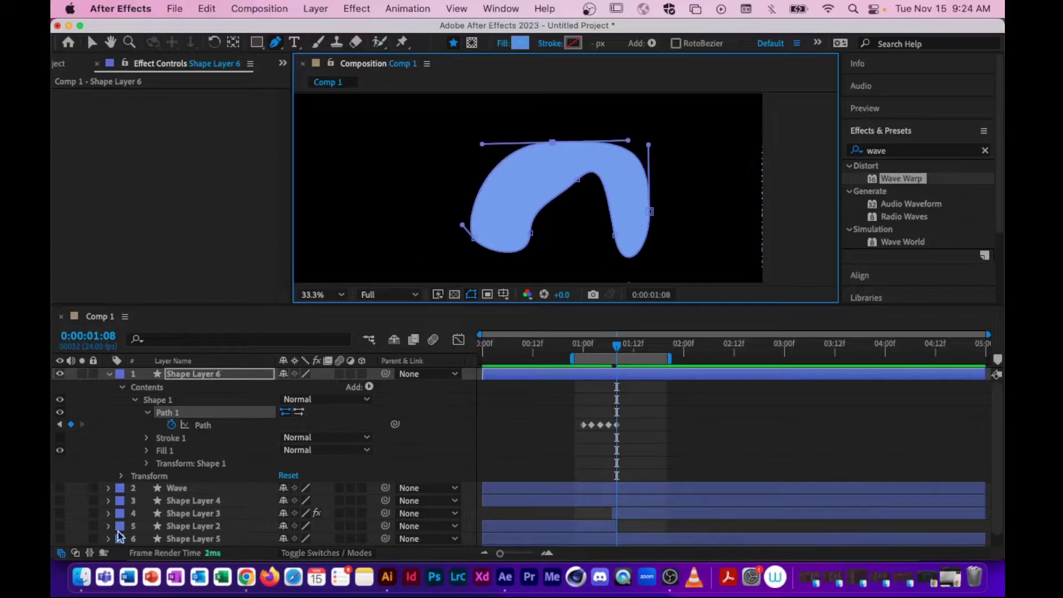
# Step: At 0:00:01:11, curl the arm's tip inward, lower the inner-bend vertex, and move the top vertex right with its handle adjusted
pyautogui.click(629, 347)
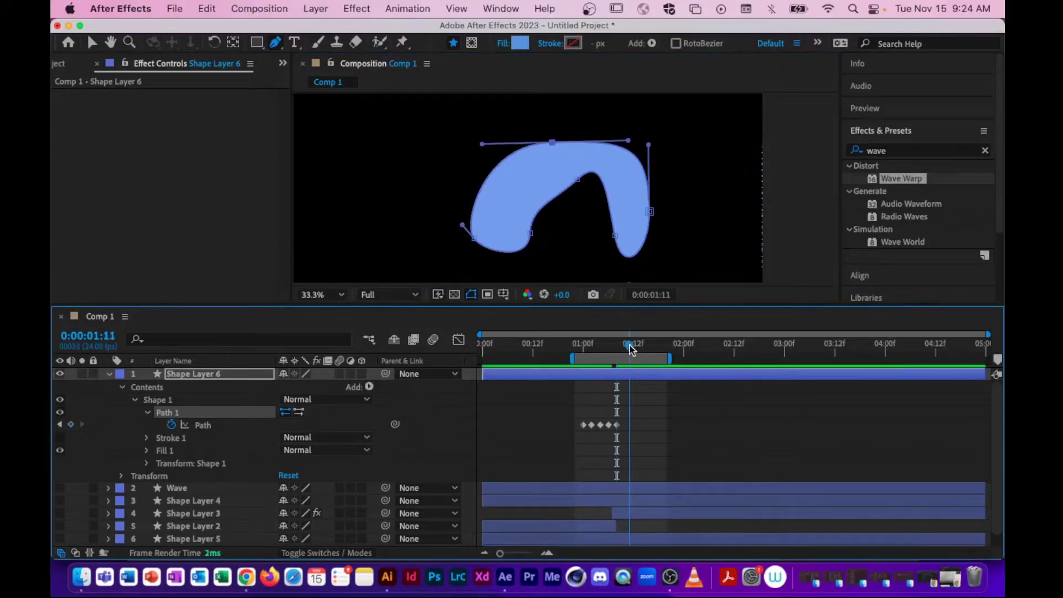
pyautogui.moveTo(612, 234); pyautogui.dragTo(592, 258)
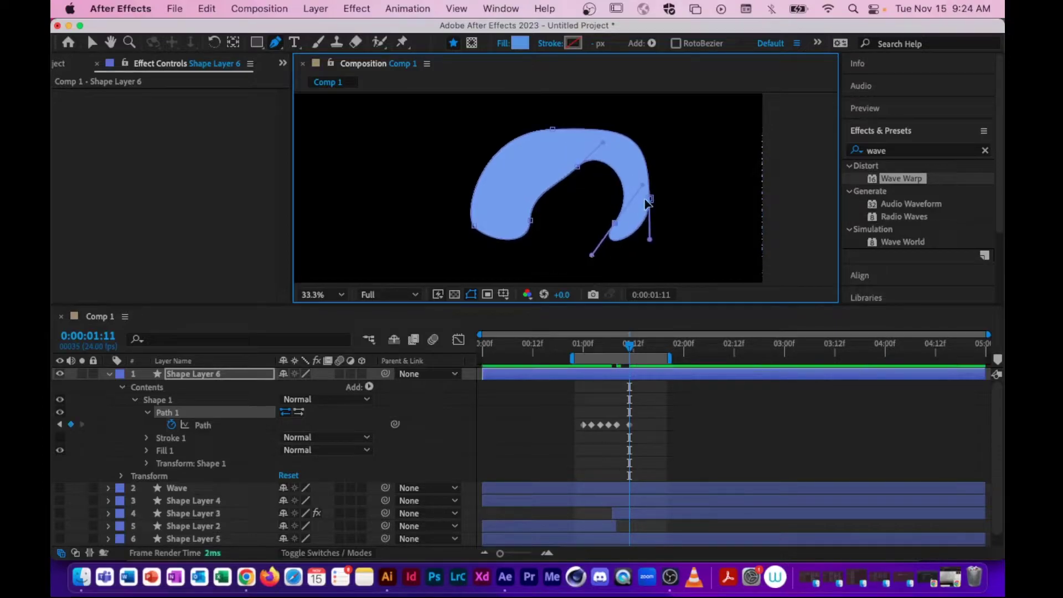
pyautogui.moveTo(648, 203); pyautogui.dragTo(648, 230)
pyautogui.moveTo(648, 158); pyautogui.dragTo(693, 147)
pyautogui.moveTo(581, 171); pyautogui.dragTo(591, 185)
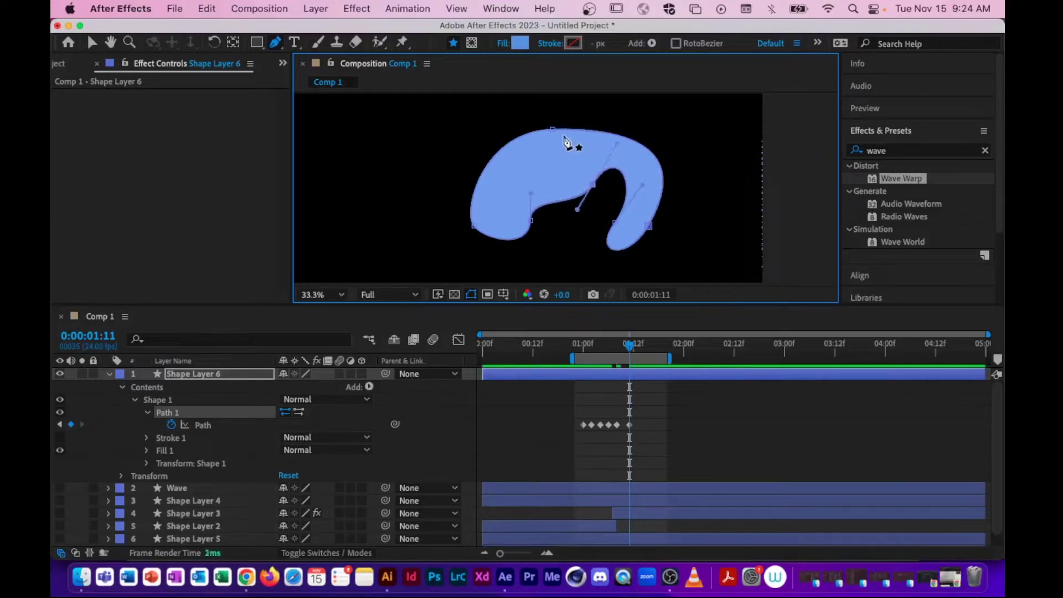
pyautogui.moveTo(552, 130); pyautogui.dragTo(582, 130)
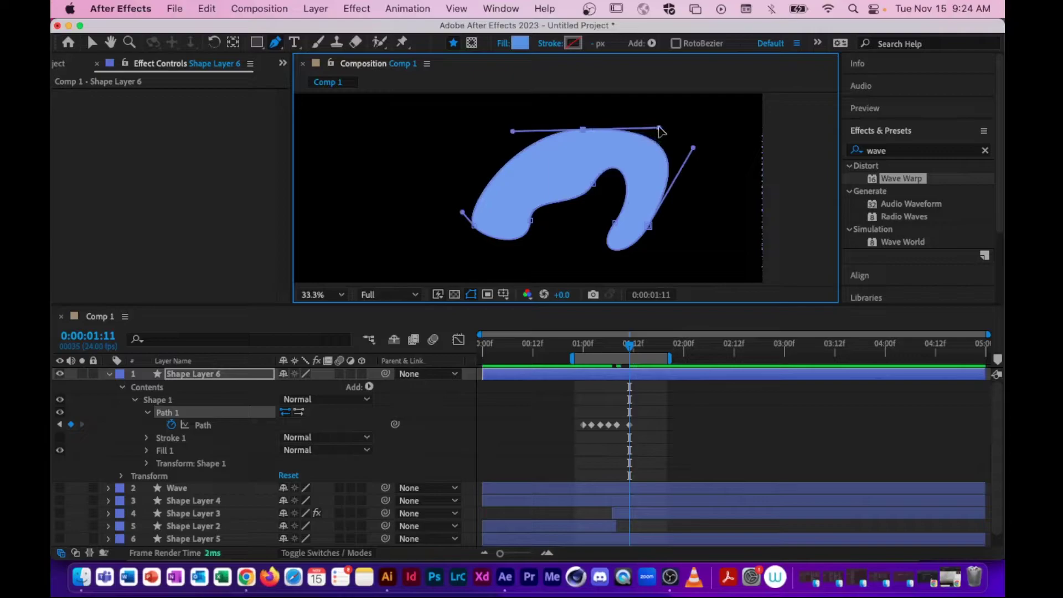
pyautogui.moveTo(659, 128); pyautogui.dragTo(670, 170)
# Step: At 0:00:01:14, curl the arm's tip further left under the blob, lower the inner bend, and move the top vertex right and down
pyautogui.moveTo(629, 348); pyautogui.dragTo(642, 347)
pyautogui.moveTo(616, 222); pyautogui.dragTo(589, 223)
pyautogui.moveTo(613, 185); pyautogui.dragTo(625, 241)
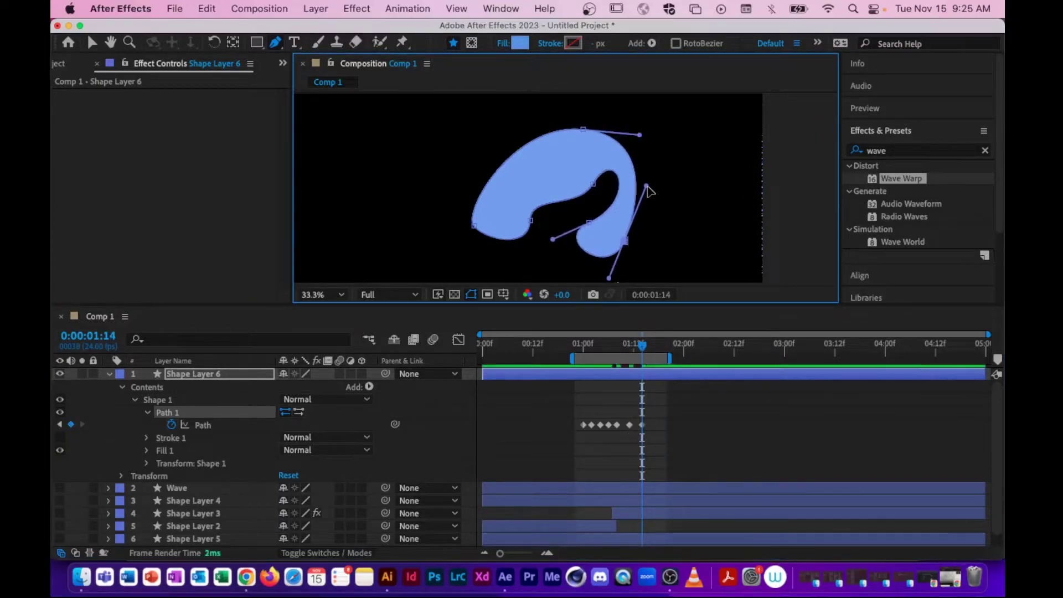
pyautogui.moveTo(646, 185); pyautogui.dragTo(692, 178)
pyautogui.moveTo(594, 184); pyautogui.dragTo(603, 203)
pyautogui.moveTo(584, 129); pyautogui.dragTo(662, 195)
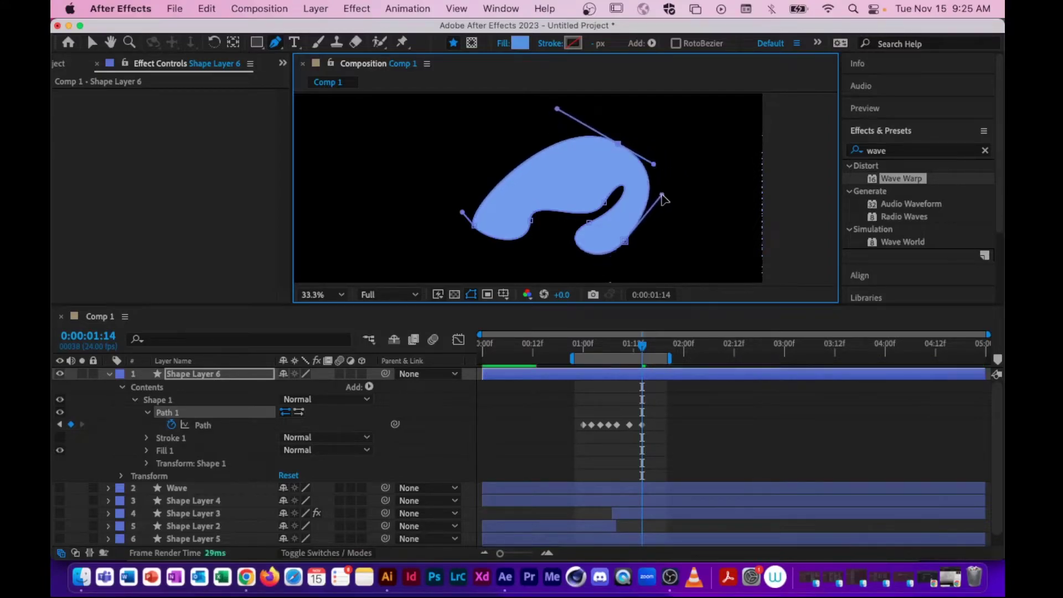
# Step: At 0:00:01:17, push the arm's tip and inner-bend vertices toward the blob's body and lower the upper-right vertex
pyautogui.click(659, 352)
pyautogui.moveTo(658, 352); pyautogui.dragTo(655, 352)
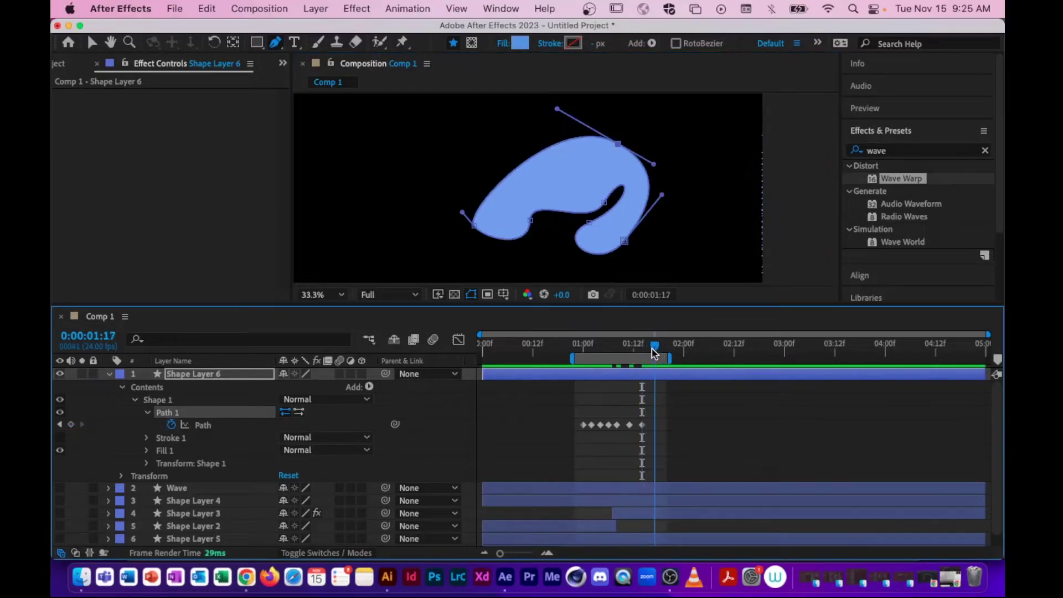
pyautogui.moveTo(621, 247); pyautogui.dragTo(575, 220)
pyautogui.moveTo(631, 196); pyautogui.dragTo(603, 217)
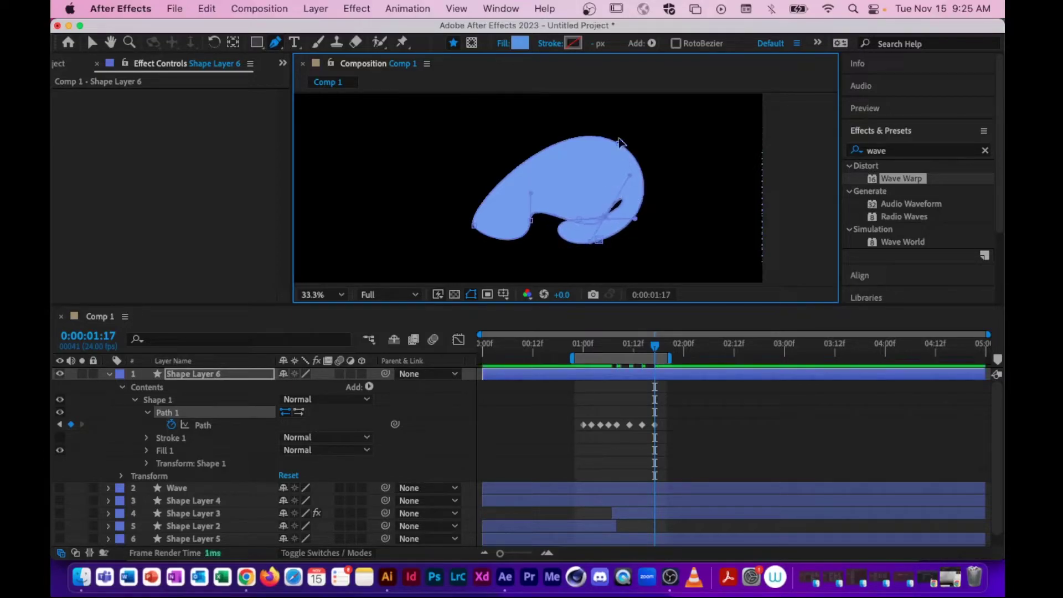
pyautogui.moveTo(621, 146); pyautogui.dragTo(639, 167)
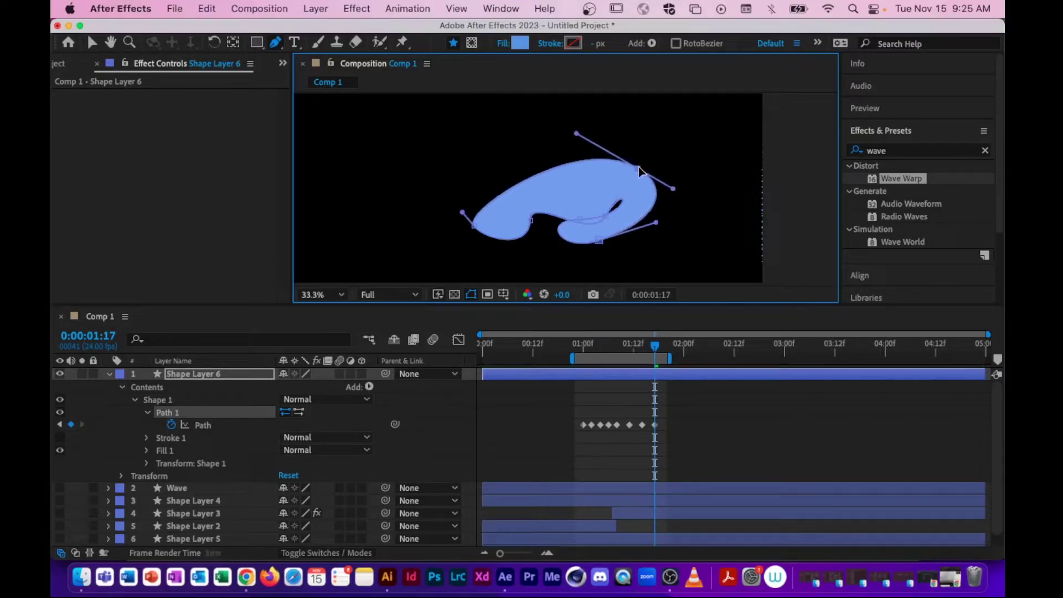
# Step: Extend the work area and, at 0:00:01:20, flatten the blob by moving its tip and inner-bend vertices left and lowering the upper-right vertex
pyautogui.moveTo(671, 360)
pyautogui.mouseDown()
pyautogui.moveTo(695, 360)
pyautogui.moveTo(667, 346)
pyautogui.mouseUp()
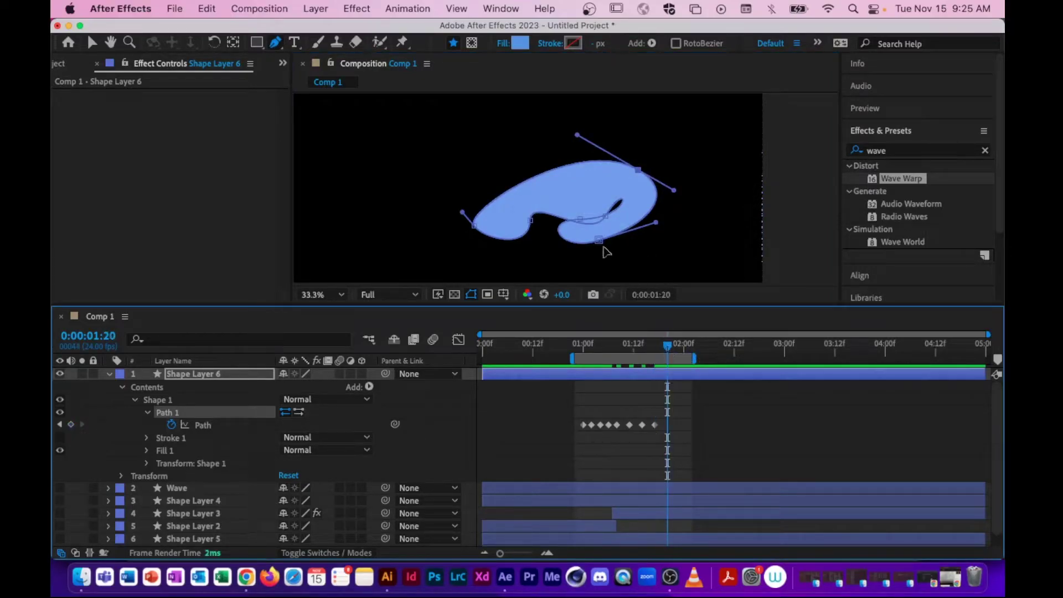
pyautogui.moveTo(599, 241); pyautogui.dragTo(567, 249)
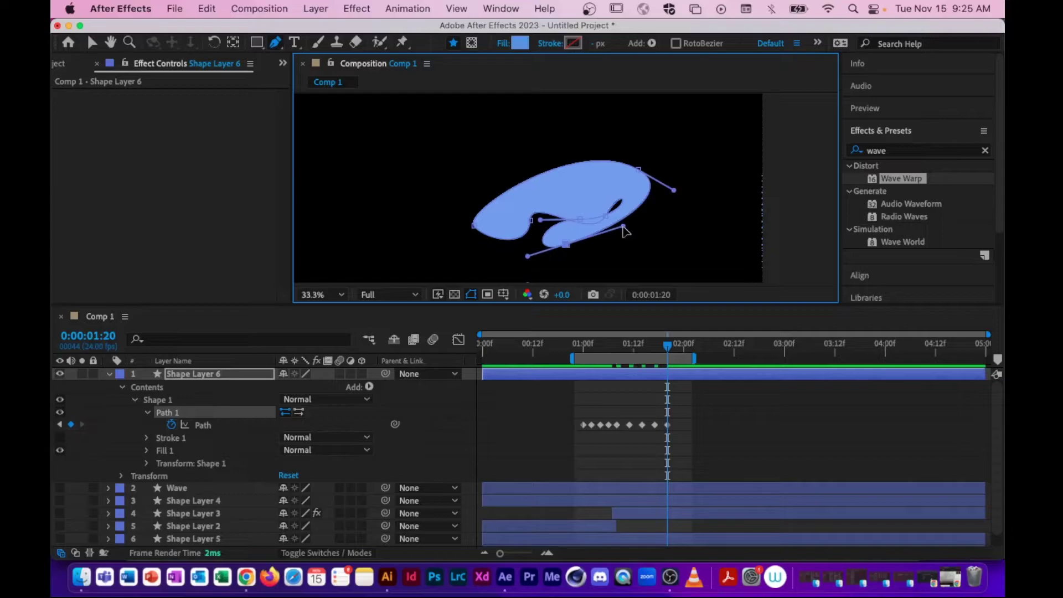
pyautogui.moveTo(623, 226); pyautogui.dragTo(640, 252)
pyautogui.moveTo(638, 170); pyautogui.dragTo(635, 193)
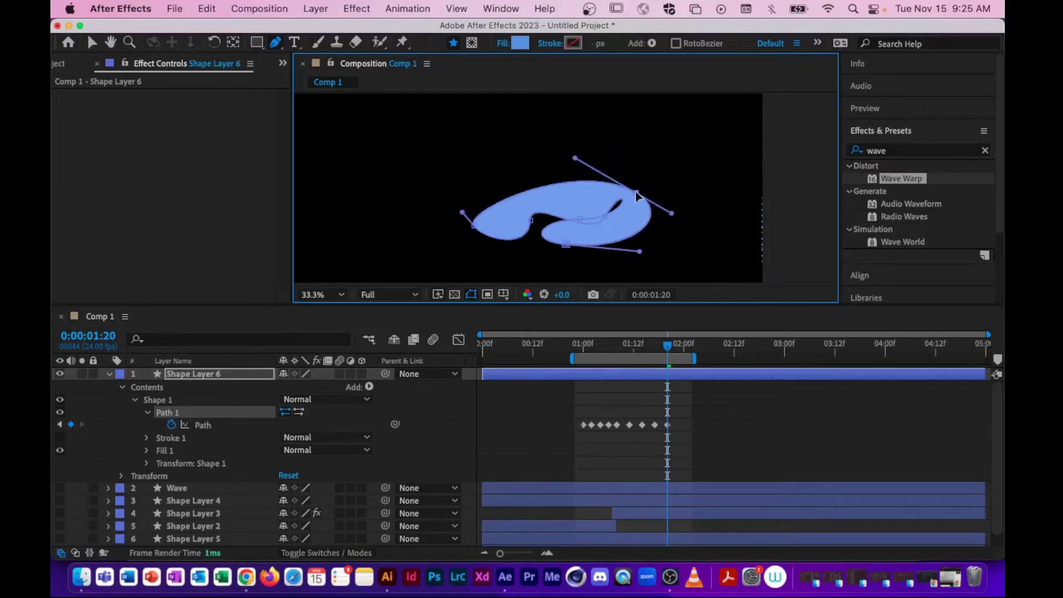
pyautogui.moveTo(576, 160); pyautogui.dragTo(580, 131)
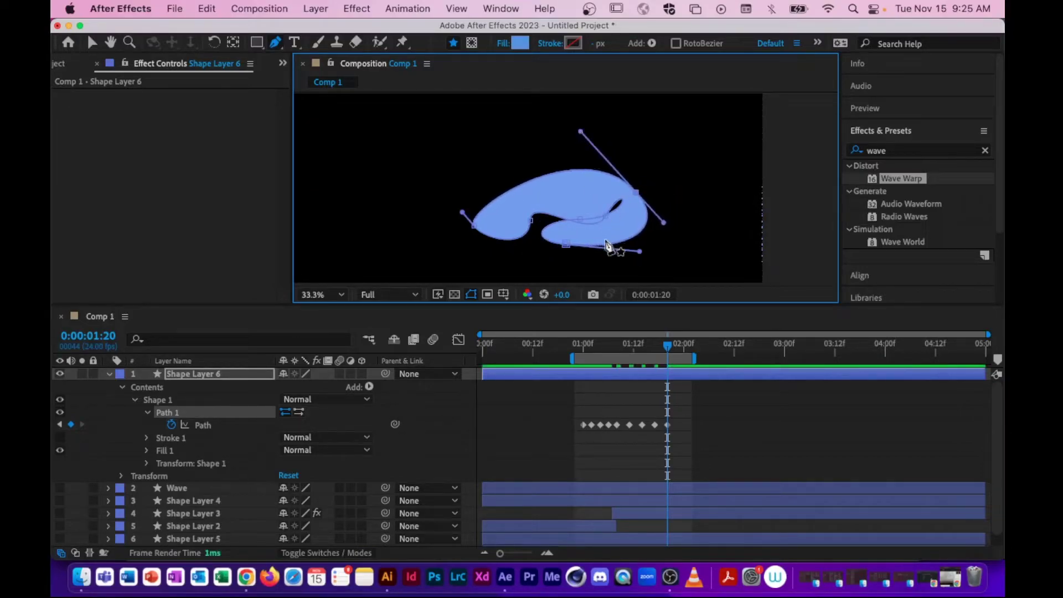
pyautogui.moveTo(640, 253); pyautogui.dragTo(611, 256)
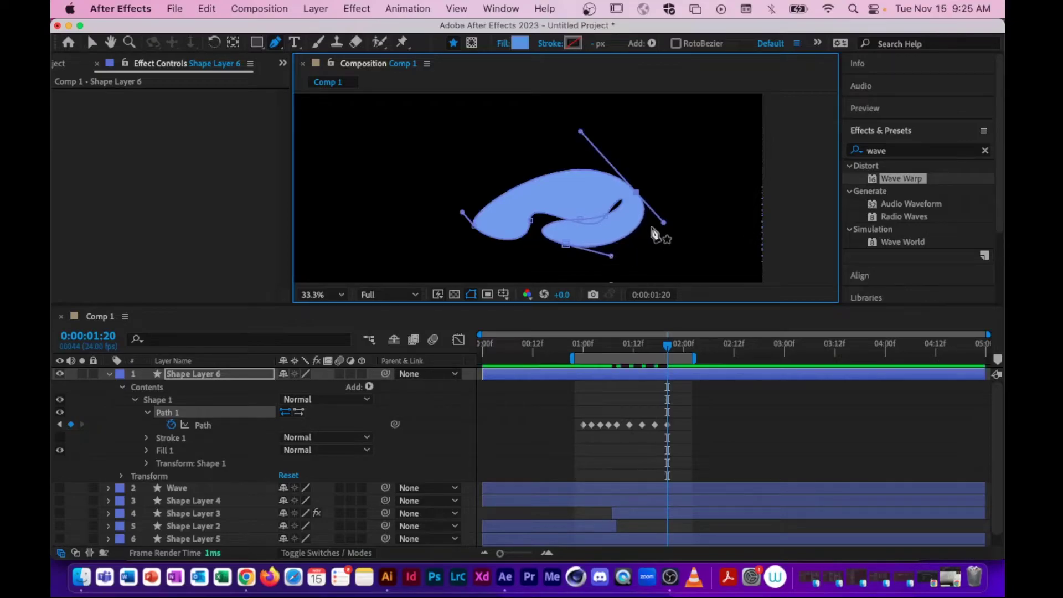
pyautogui.moveTo(665, 226); pyautogui.dragTo(663, 239)
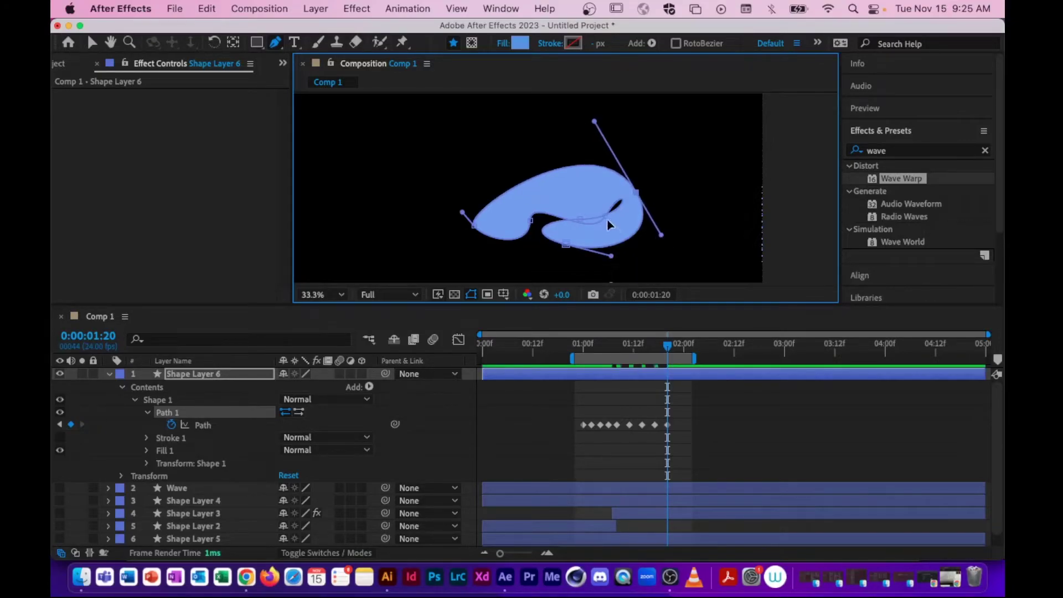
pyautogui.moveTo(606, 216); pyautogui.dragTo(573, 219)
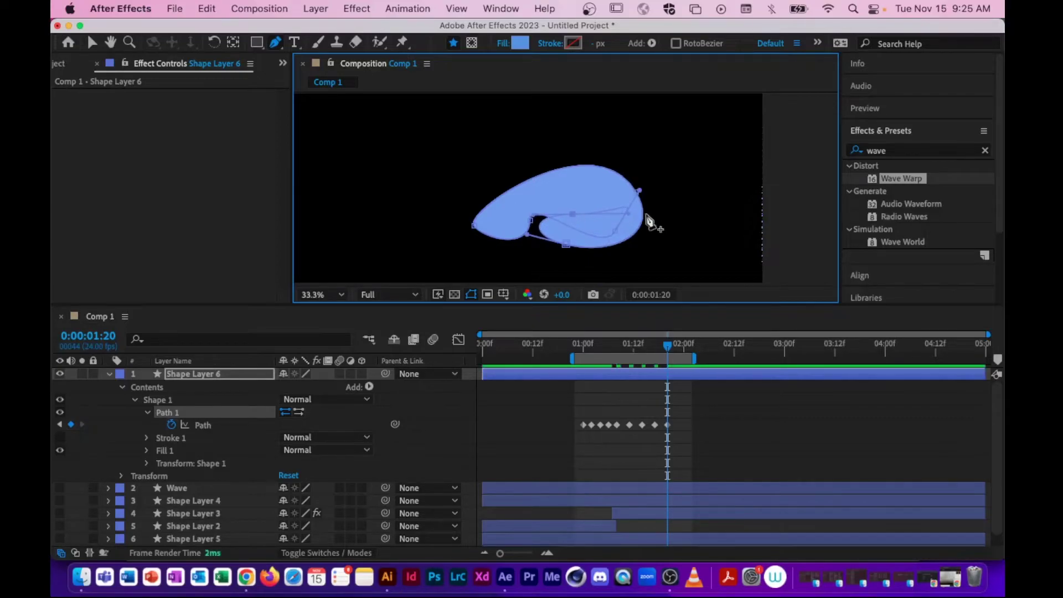
# Step: At 0:00:01:20, adjust the direction handles of the upper-right and arm-tip vertices so the blob's right edge bulges outward
pyautogui.moveTo(639, 189); pyautogui.dragTo(638, 225)
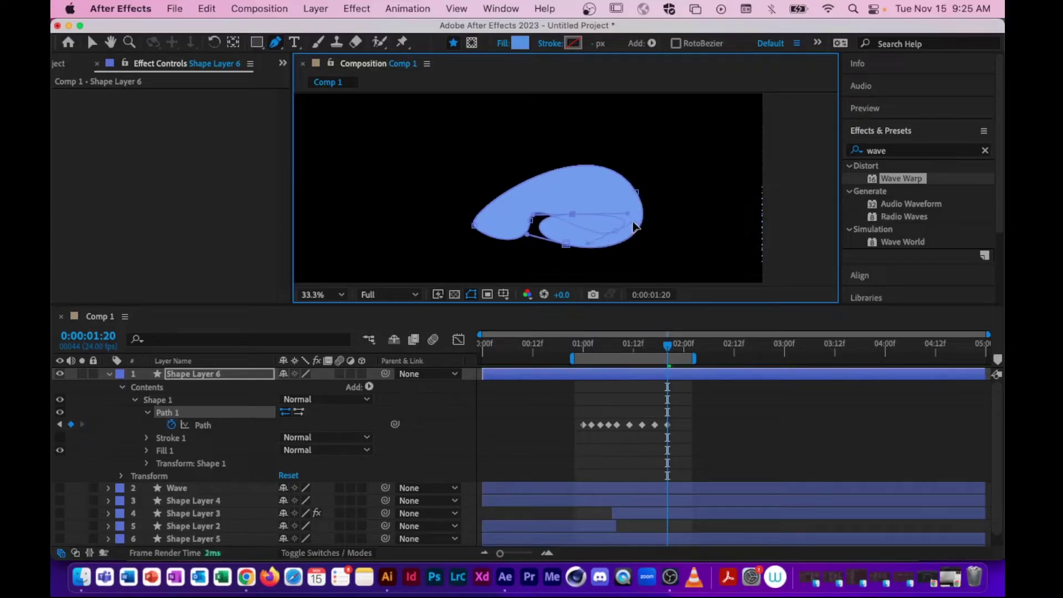
pyautogui.moveTo(564, 243); pyautogui.dragTo(659, 239)
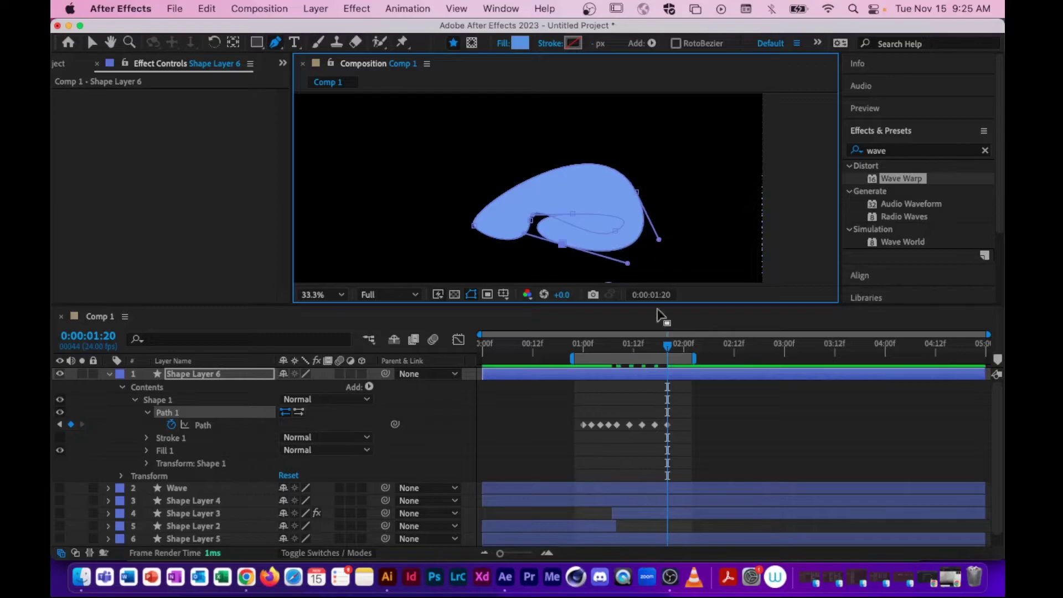
# Step: Extend the work area and, at 0:00:01:23, lower the right vertex, straighten its handle, and pull the arm tip and inner vertices left
pyautogui.moveTo(688, 359)
pyautogui.mouseDown()
pyautogui.moveTo(700, 359)
pyautogui.moveTo(679, 347)
pyautogui.mouseUp()
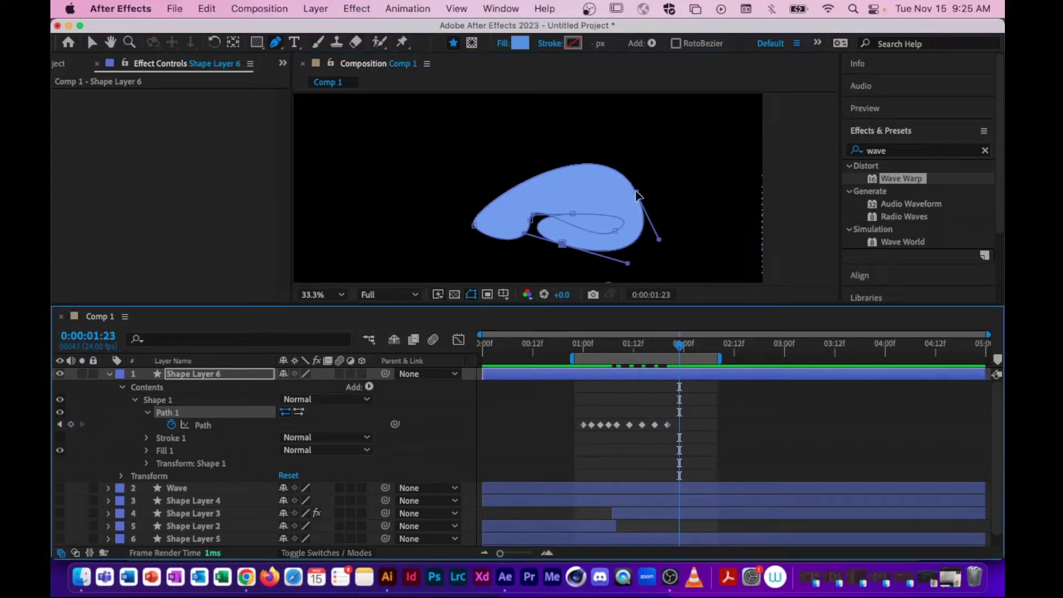
pyautogui.moveTo(636, 192); pyautogui.dragTo(639, 218)
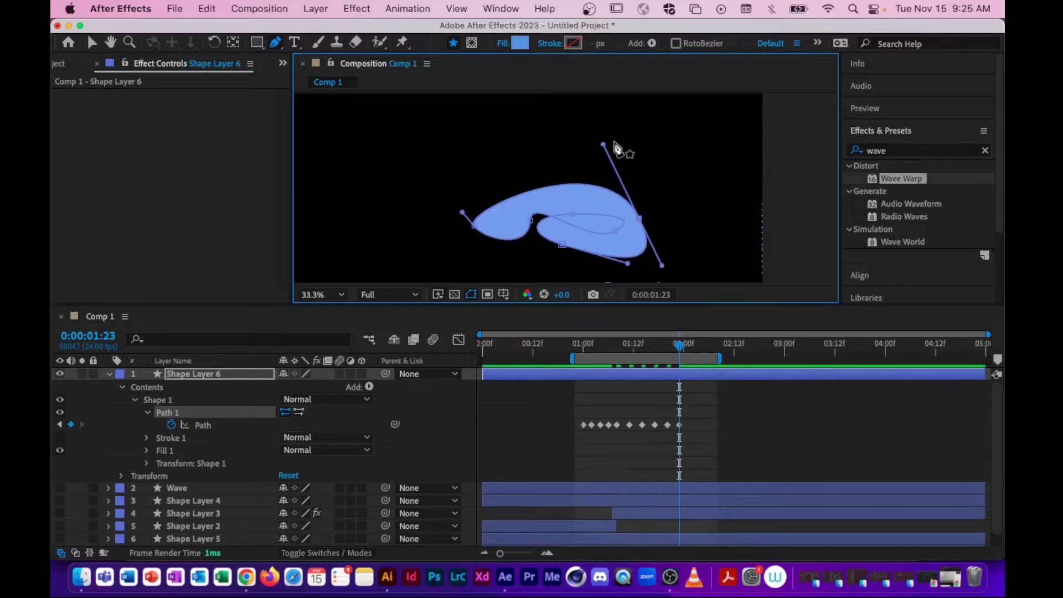
pyautogui.moveTo(604, 145); pyautogui.dragTo(646, 165)
pyautogui.moveTo(633, 271); pyautogui.dragTo(539, 266)
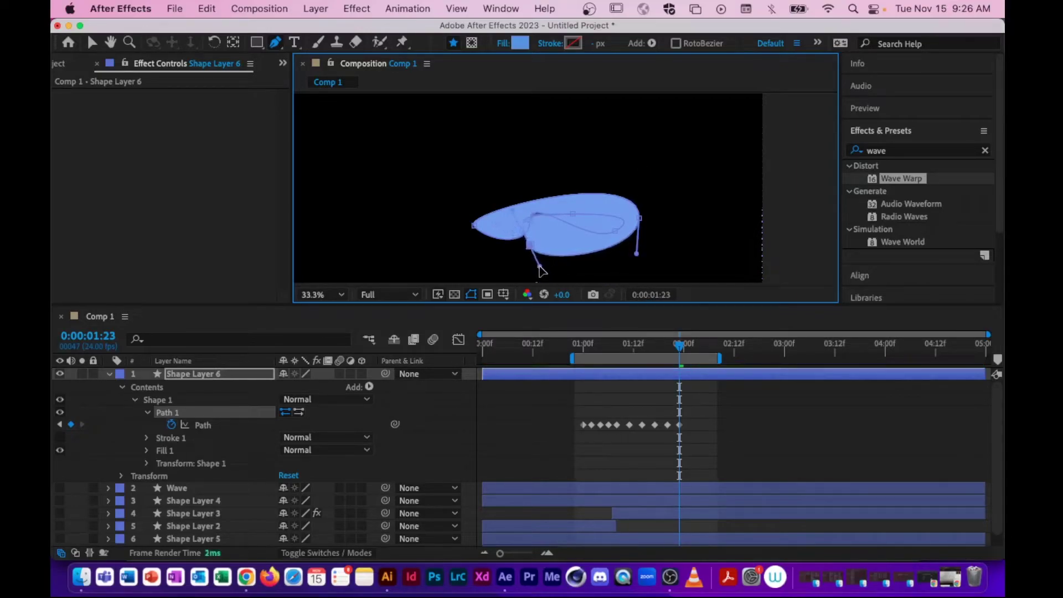
pyautogui.moveTo(615, 230); pyautogui.dragTo(591, 207)
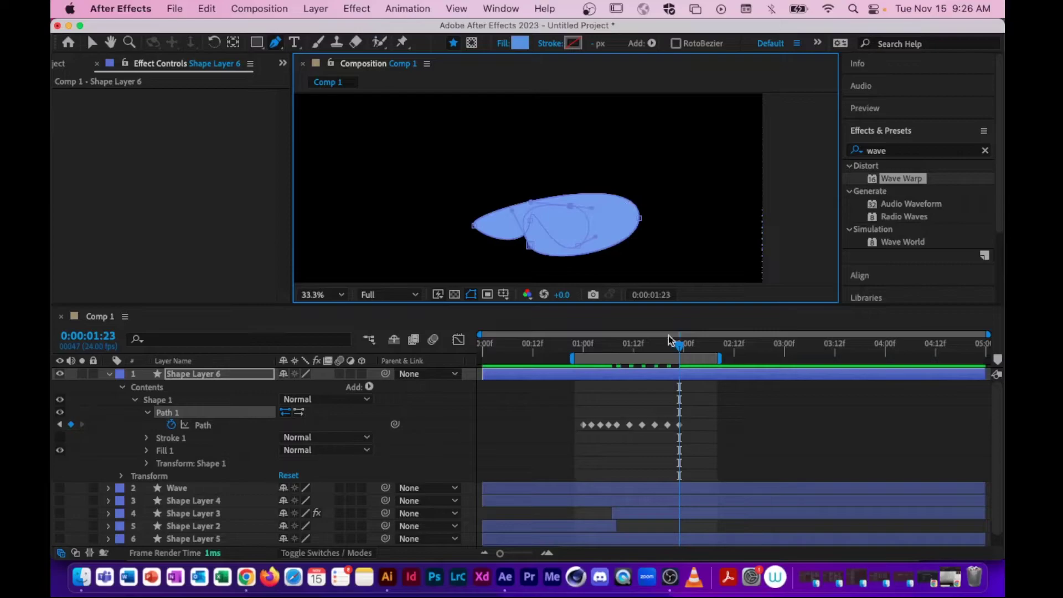
# Step: At 0:00:02:02, move the arm-tip vertex to the blob's left end, adjust its handle, and shift the lower inner vertex left
pyautogui.moveTo(680, 349); pyautogui.dragTo(693, 348)
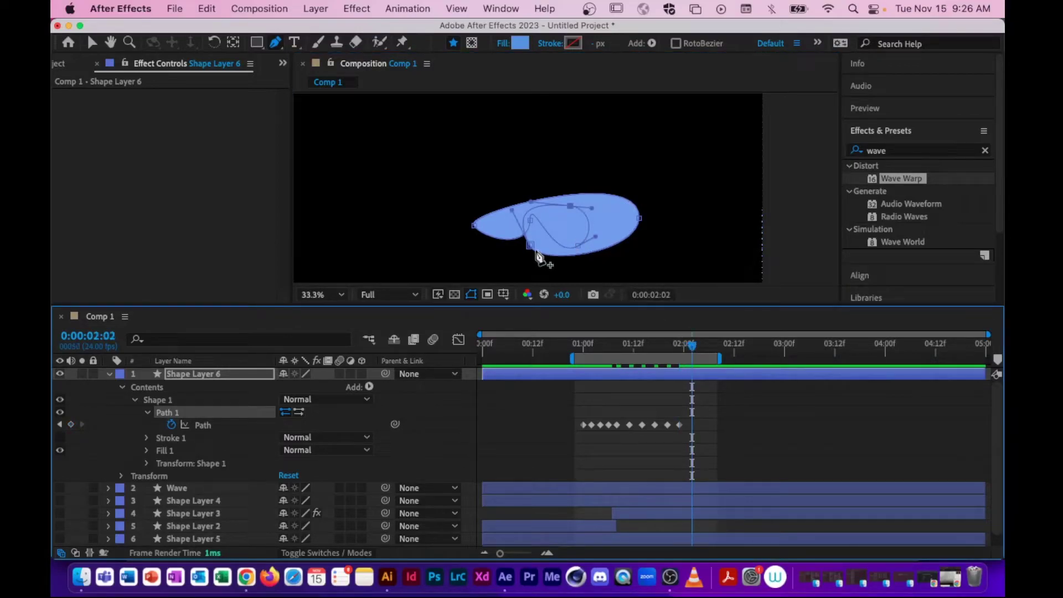
pyautogui.click(529, 246)
pyautogui.moveTo(528, 247); pyautogui.dragTo(488, 250)
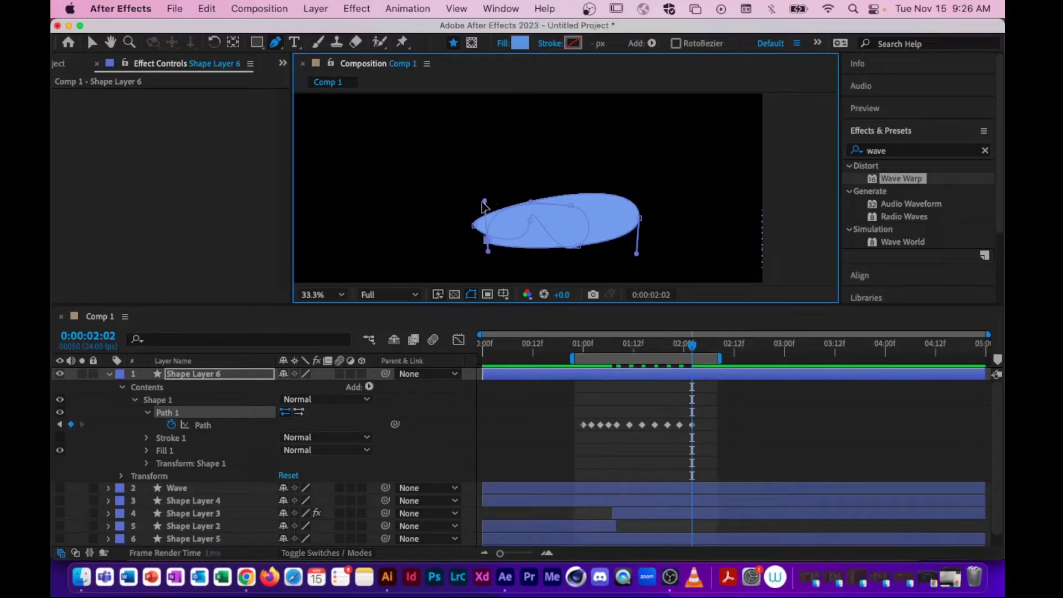
pyautogui.moveTo(484, 201); pyautogui.dragTo(471, 218)
pyautogui.moveTo(576, 247); pyautogui.dragTo(549, 240)
# Step: At 0:00:02:02, lower the blob's right-end vertex and shorten both of its handles to flatten the shape
pyautogui.click(639, 220)
pyautogui.moveTo(642, 224); pyautogui.dragTo(641, 241)
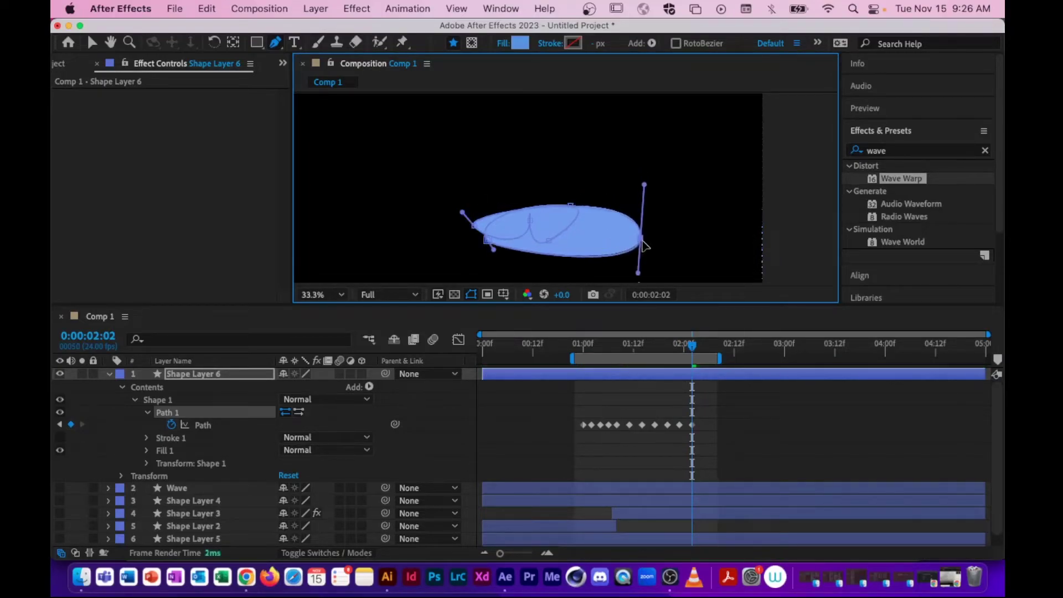
pyautogui.moveTo(644, 186); pyautogui.dragTo(637, 214)
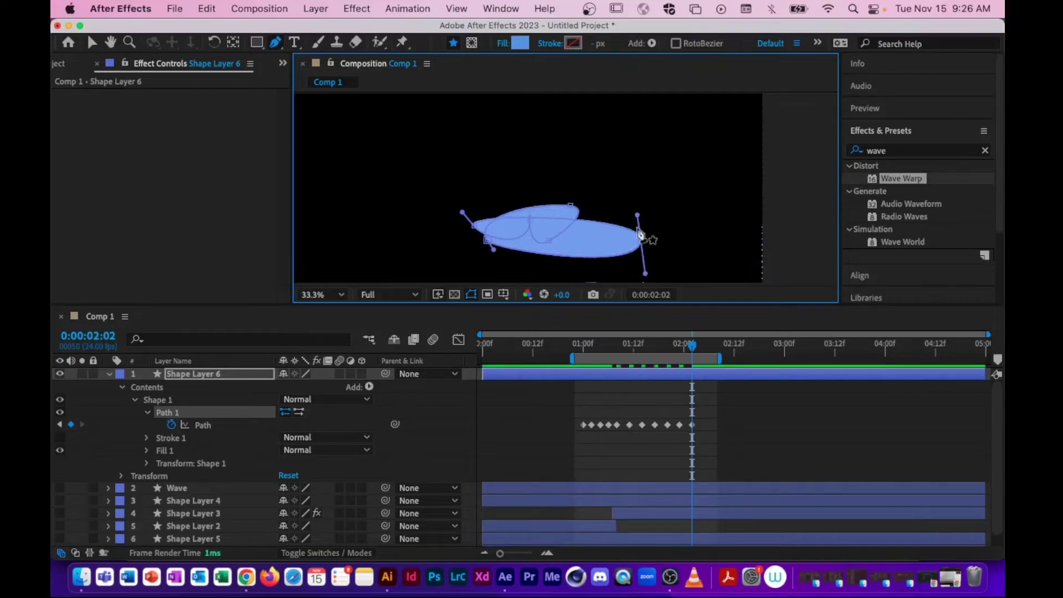
pyautogui.moveTo(644, 273); pyautogui.dragTo(643, 261)
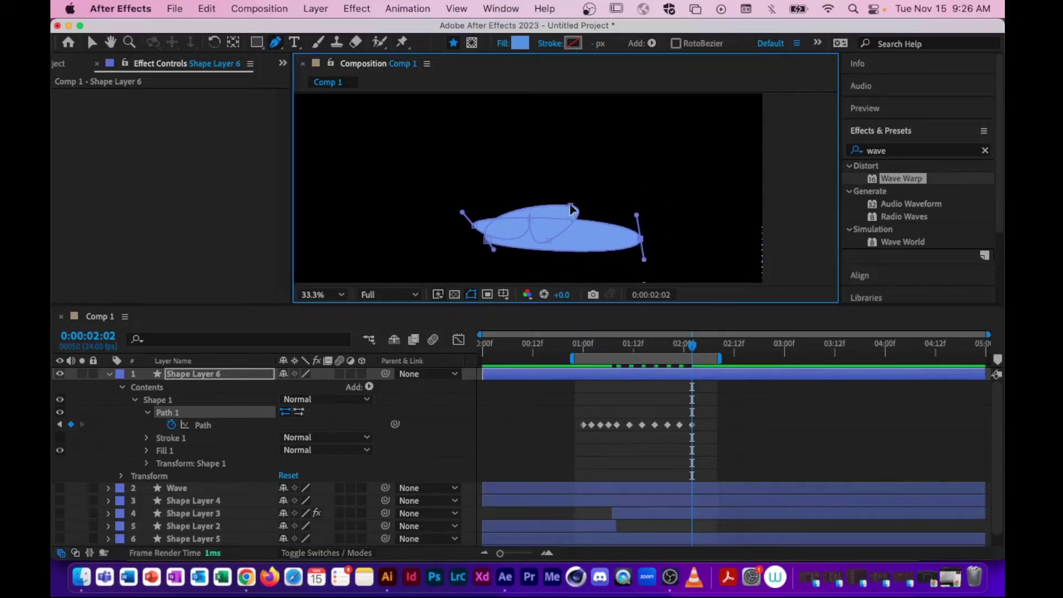
# Step: Tuck the protruding upper inner vertex and the inner-bend vertices inside the flattened blob at 0:00:02:02
pyautogui.moveTo(570, 204); pyautogui.dragTo(518, 230)
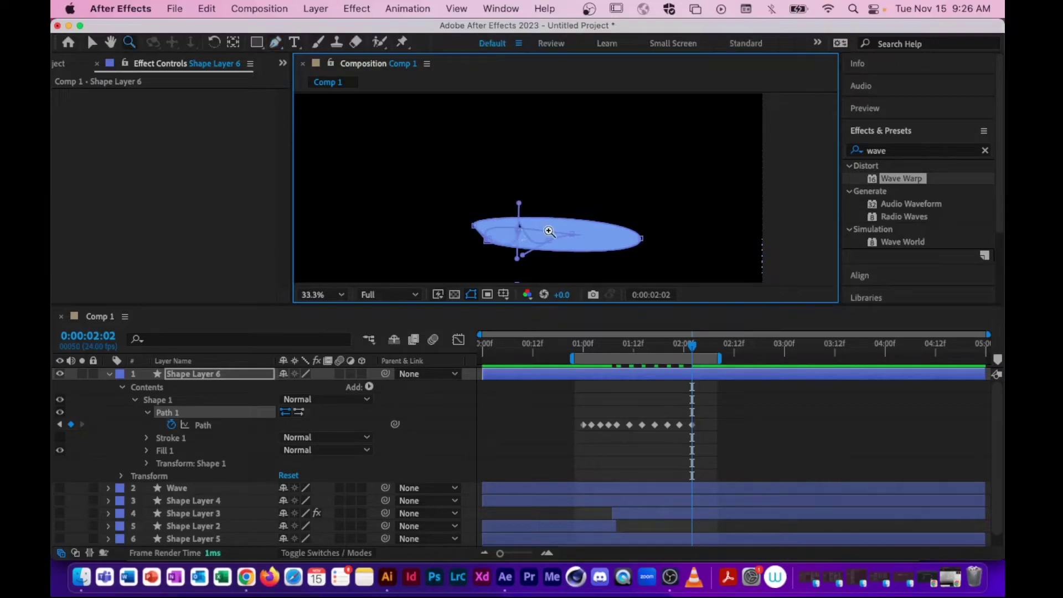
pyautogui.scroll(3, 548, 232)
pyautogui.moveTo(479, 110); pyautogui.dragTo(457, 212)
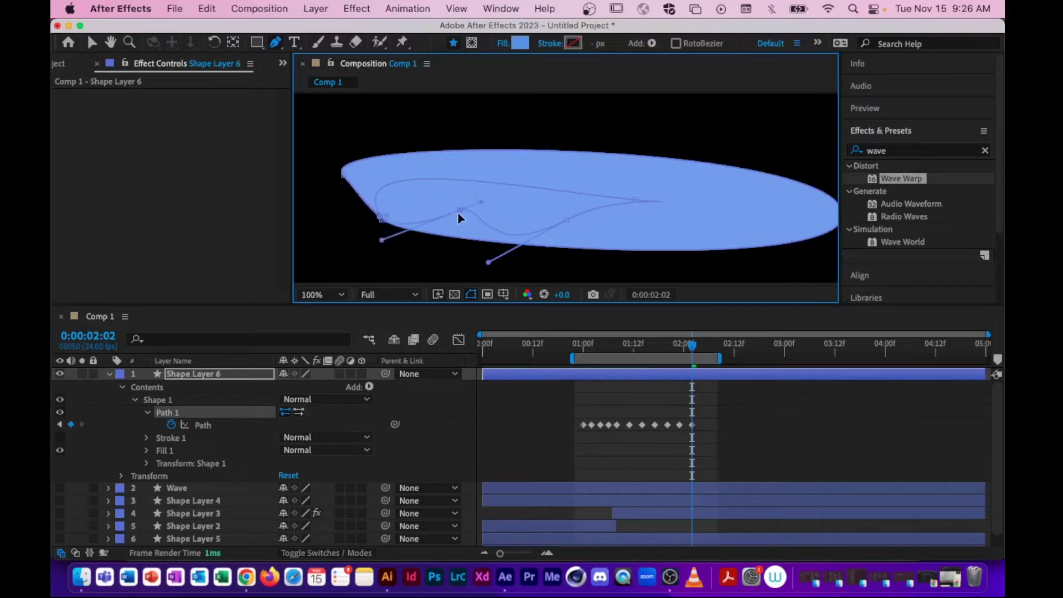
# Step: Go to 0:00:02:04 and select only the lower inner vertex of Path 1 in Shape 1
pyautogui.moveTo(691, 348); pyautogui.dragTo(700, 346)
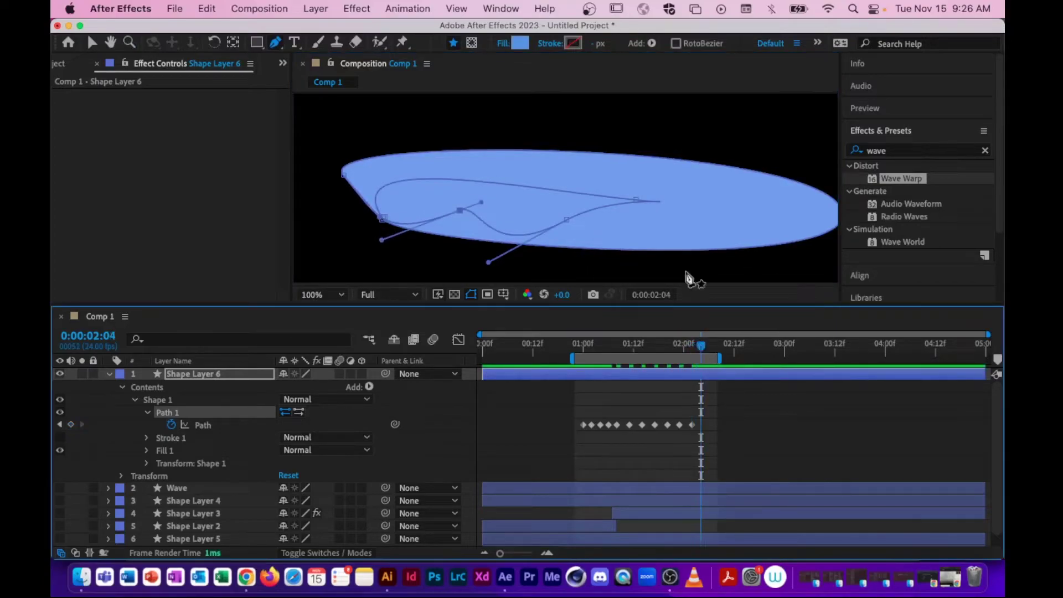
pyautogui.click(659, 206)
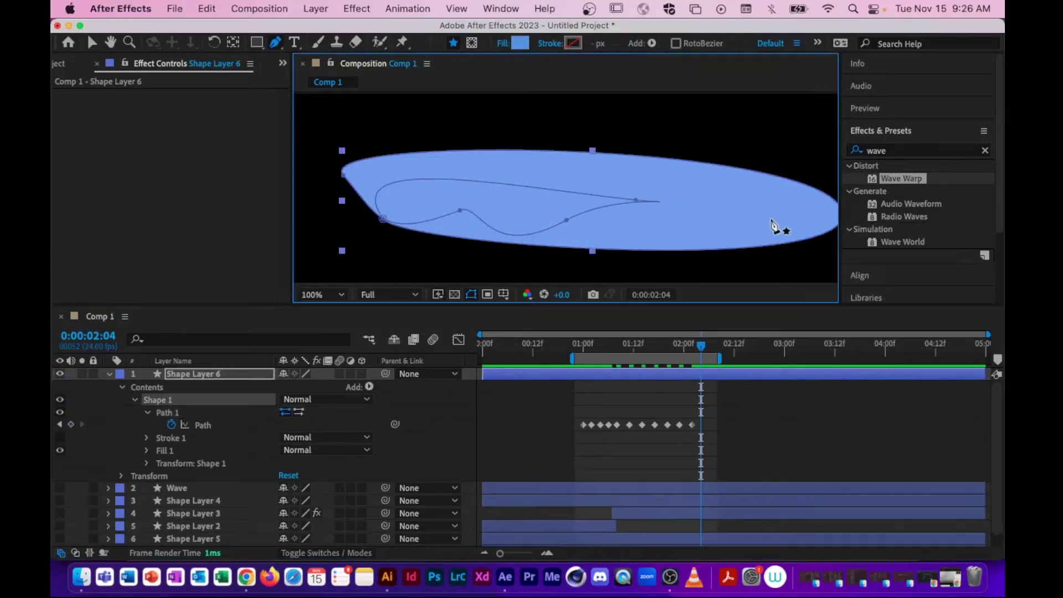
pyautogui.click(203, 416)
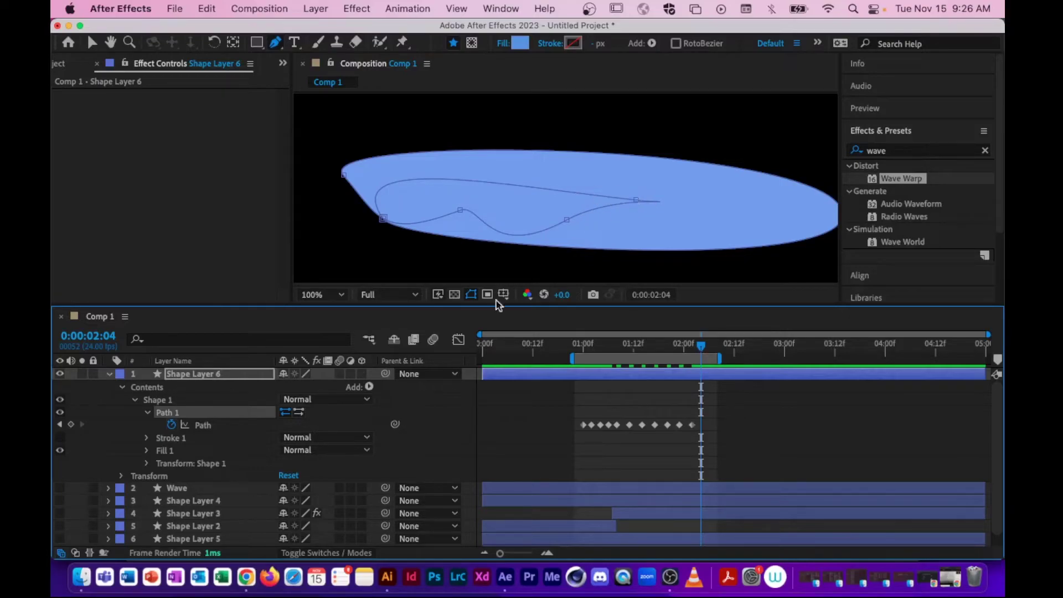
pyautogui.click(610, 179)
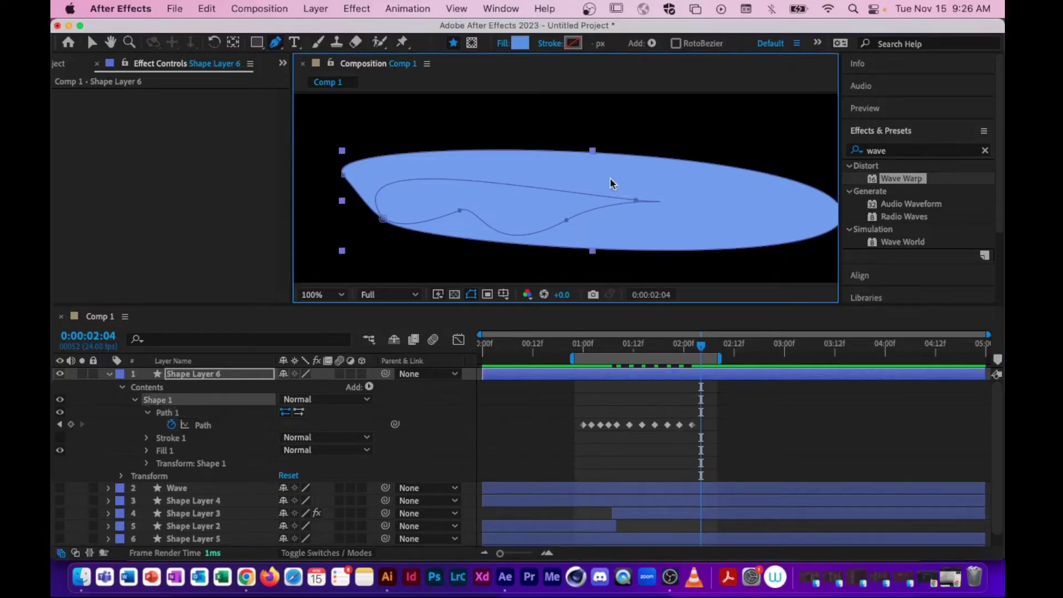
pyautogui.click(635, 199)
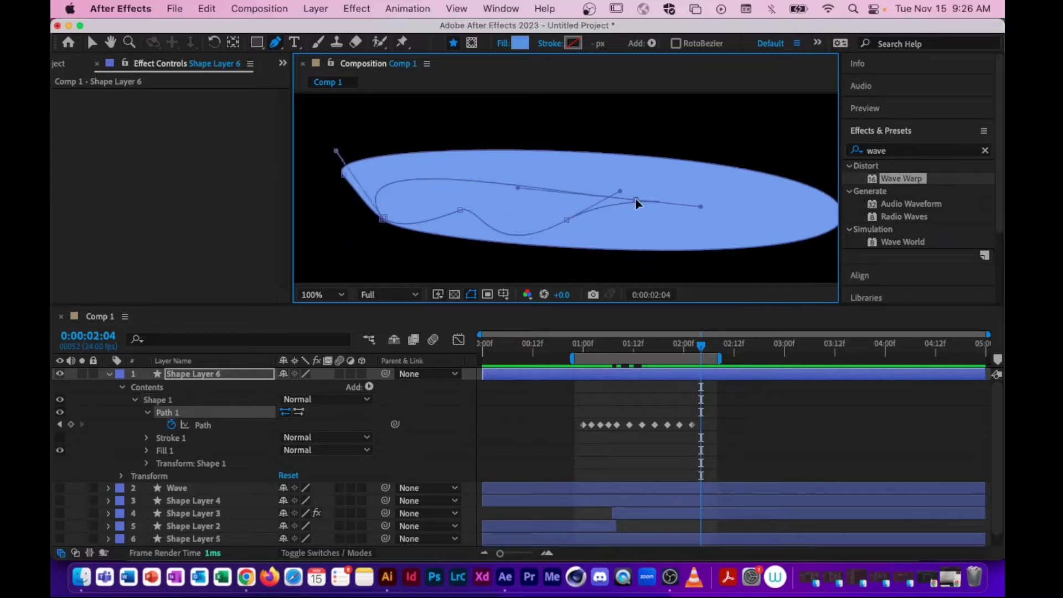
pyautogui.click(215, 398)
pyautogui.click(202, 387)
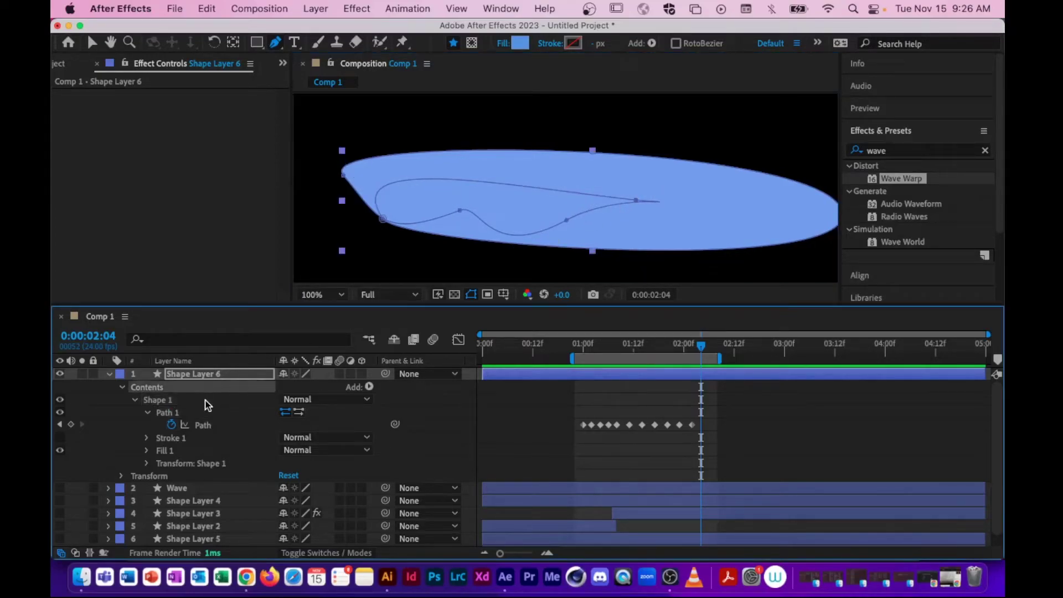
pyautogui.click(206, 404)
pyautogui.click(211, 415)
pyautogui.click(196, 401)
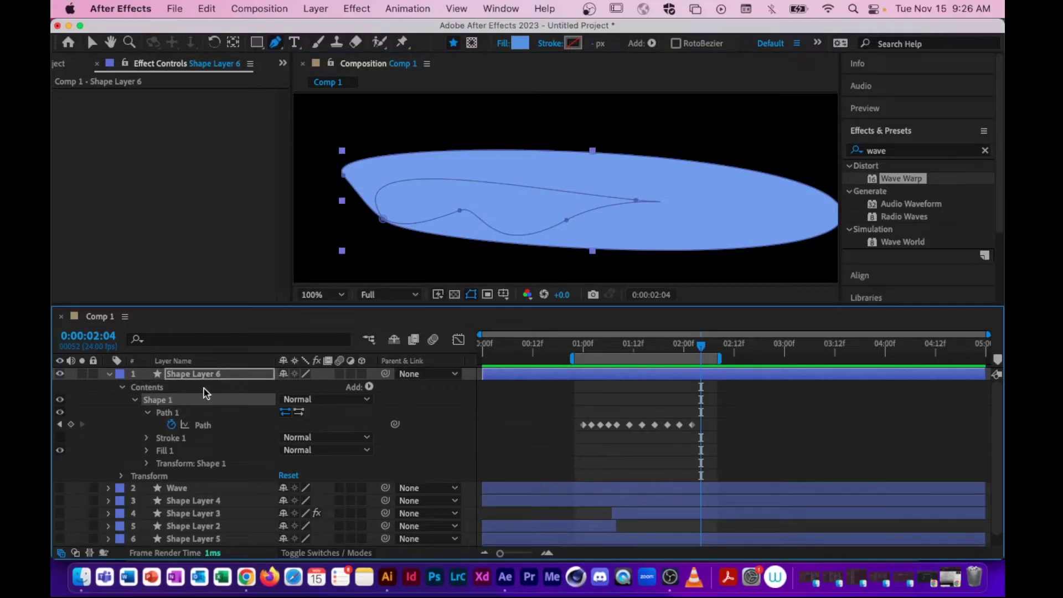
pyautogui.click(202, 386)
pyautogui.click(566, 218)
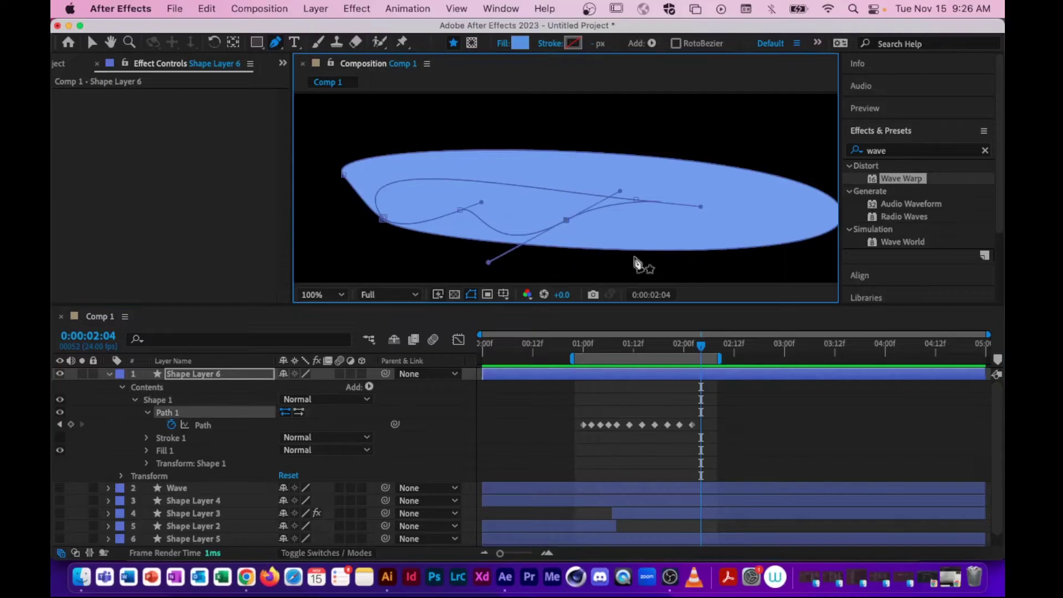
# Step: At 0:00:02:04, pull the lower and upper inner vertices left and level the lower one's handles to compact the inner curve
pyautogui.moveTo(566, 219); pyautogui.dragTo(511, 221)
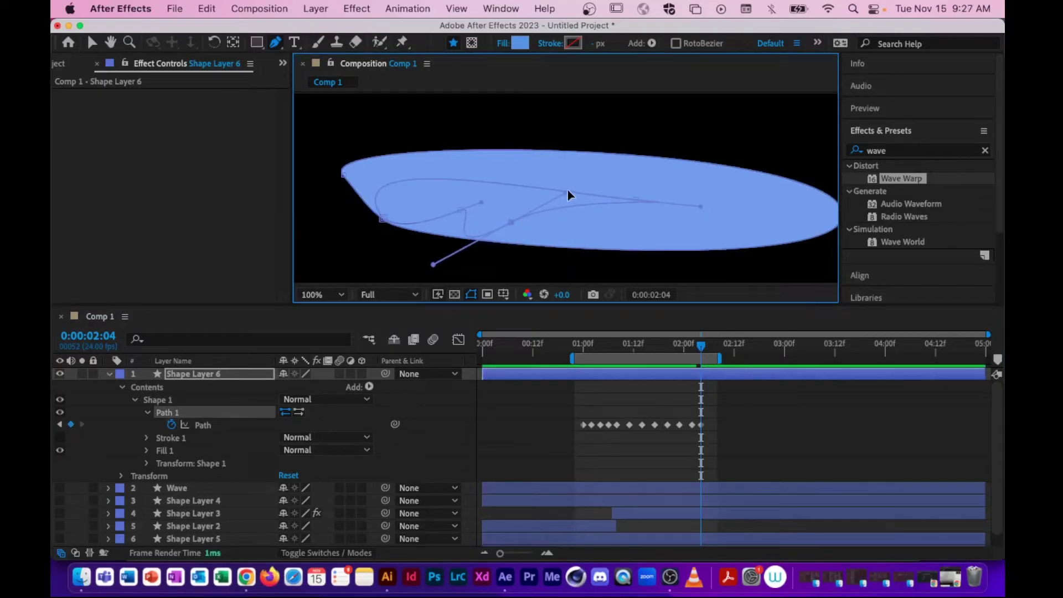
pyautogui.moveTo(566, 192); pyautogui.dragTo(567, 223)
pyautogui.moveTo(422, 227); pyautogui.dragTo(466, 226)
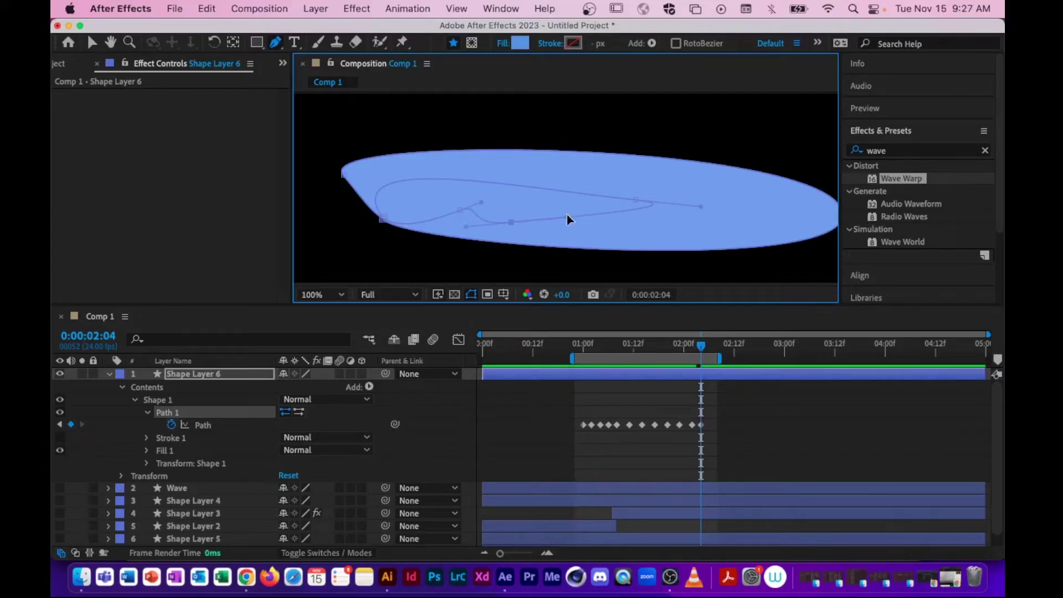
pyautogui.moveTo(566, 218); pyautogui.dragTo(476, 230)
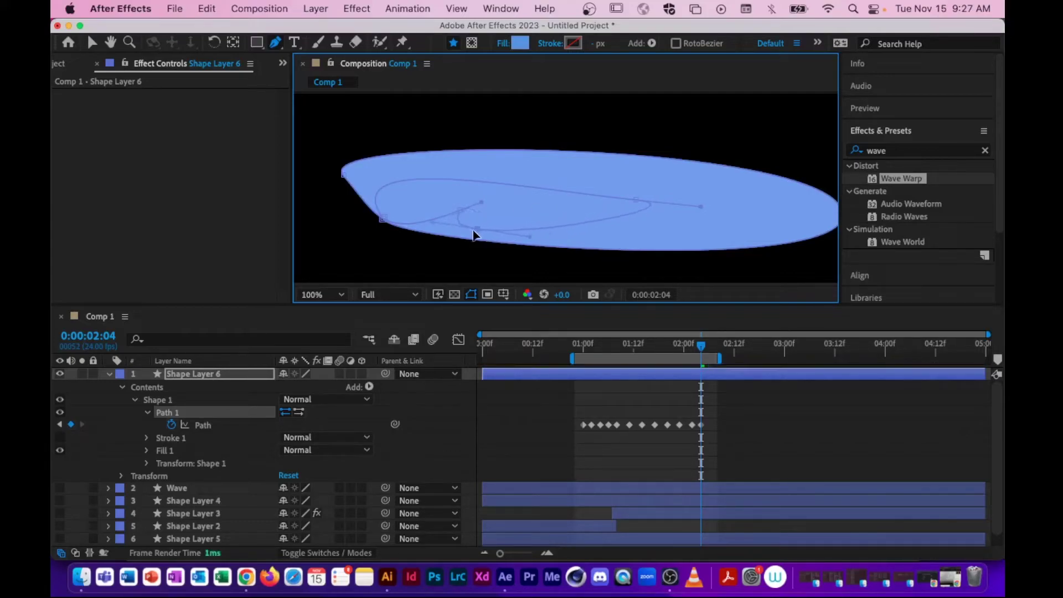
pyautogui.moveTo(633, 197); pyautogui.dragTo(509, 192)
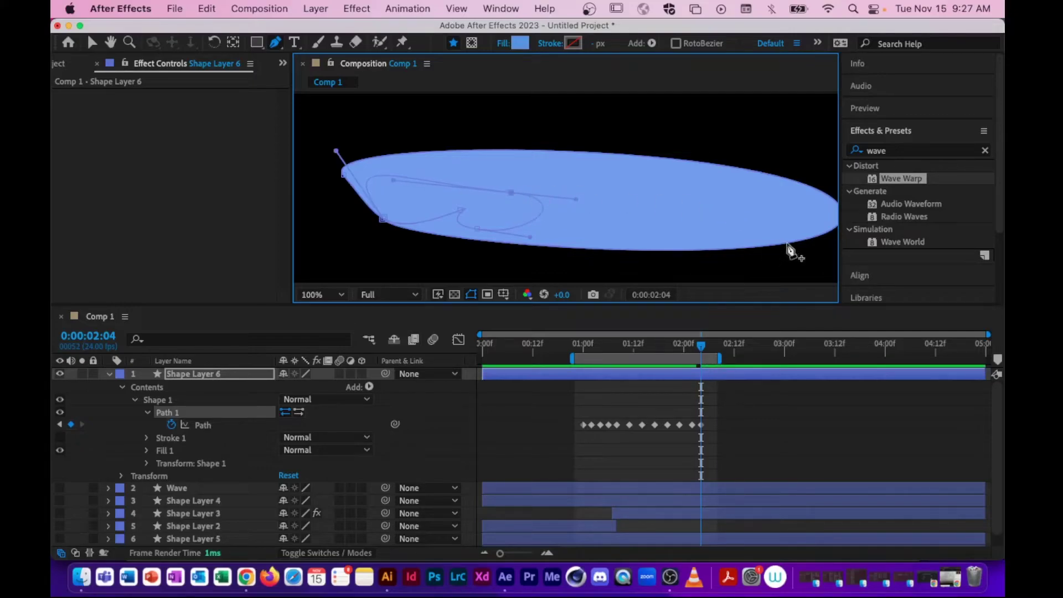
# Step: Set the composition view to 50% and pull the blob's right-end vertex left, angling its handles at 0:00:02:04
pyautogui.click(327, 295)
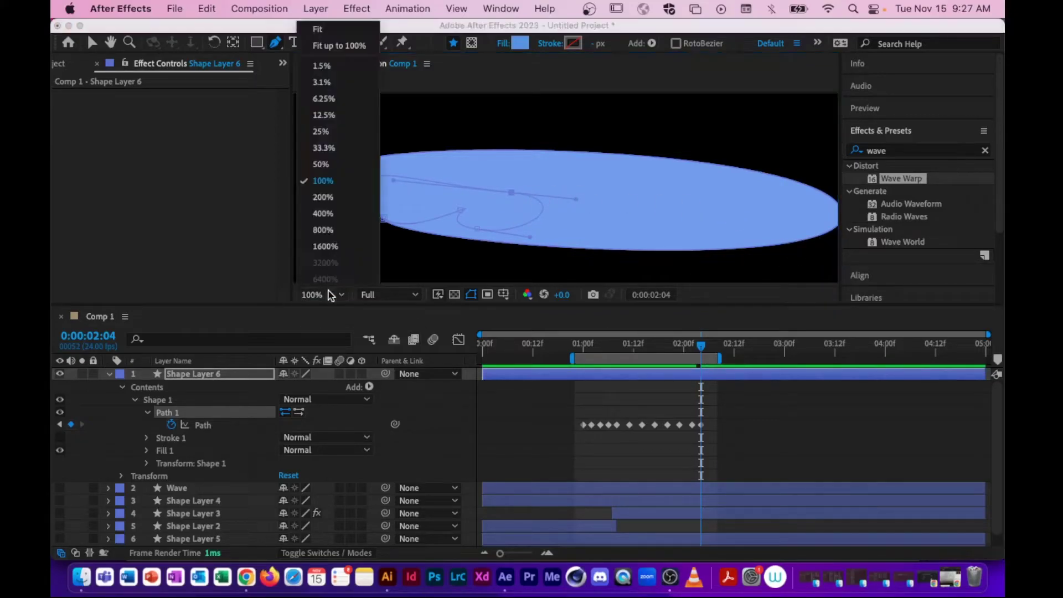
pyautogui.click(336, 180)
pyautogui.moveTo(705, 201); pyautogui.dragTo(611, 218)
pyautogui.moveTo(677, 196); pyautogui.dragTo(658, 202)
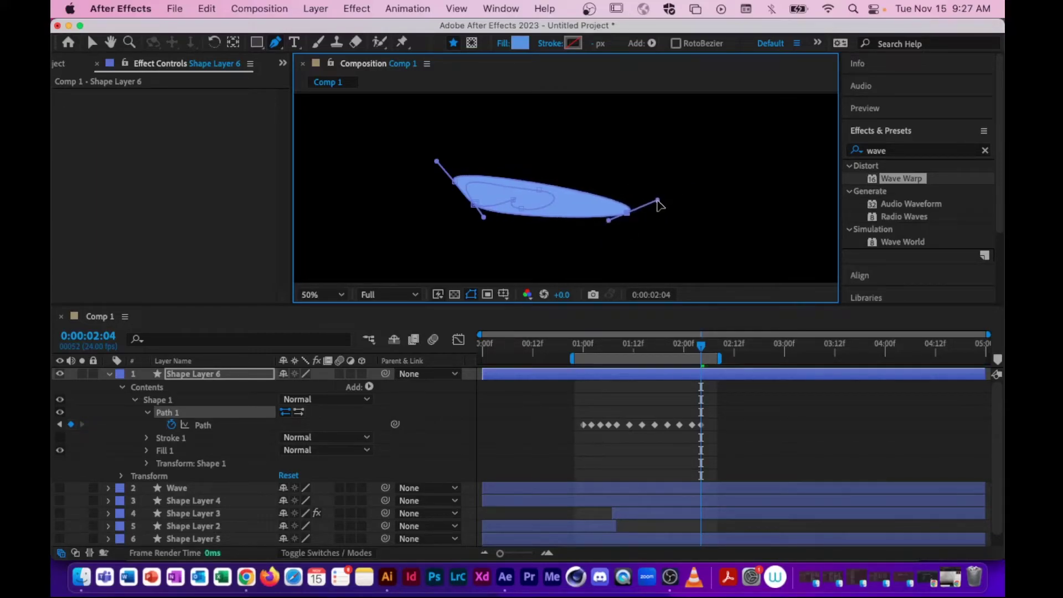
# Step: Extend the work area and, at 0:00:02:06, shrink the blob by pulling its right-end and inner vertices left, rounding both ends with handles
pyautogui.moveTo(700, 350)
pyautogui.mouseDown()
pyautogui.moveTo(577, 372)
pyautogui.moveTo(710, 377)
pyautogui.moveTo(738, 360)
pyautogui.mouseUp()
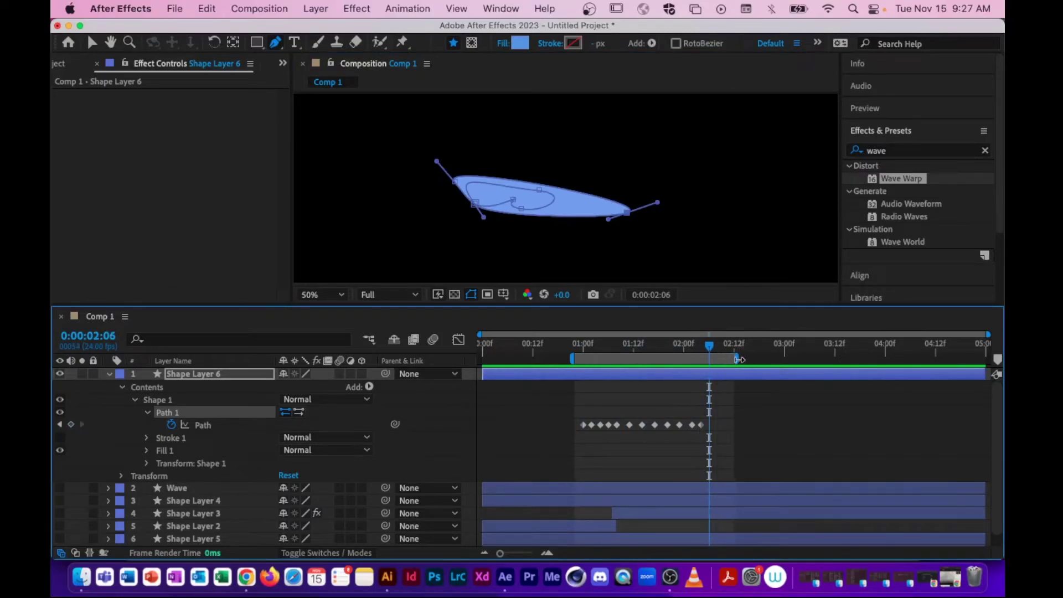
pyautogui.moveTo(628, 214); pyautogui.dragTo(543, 195)
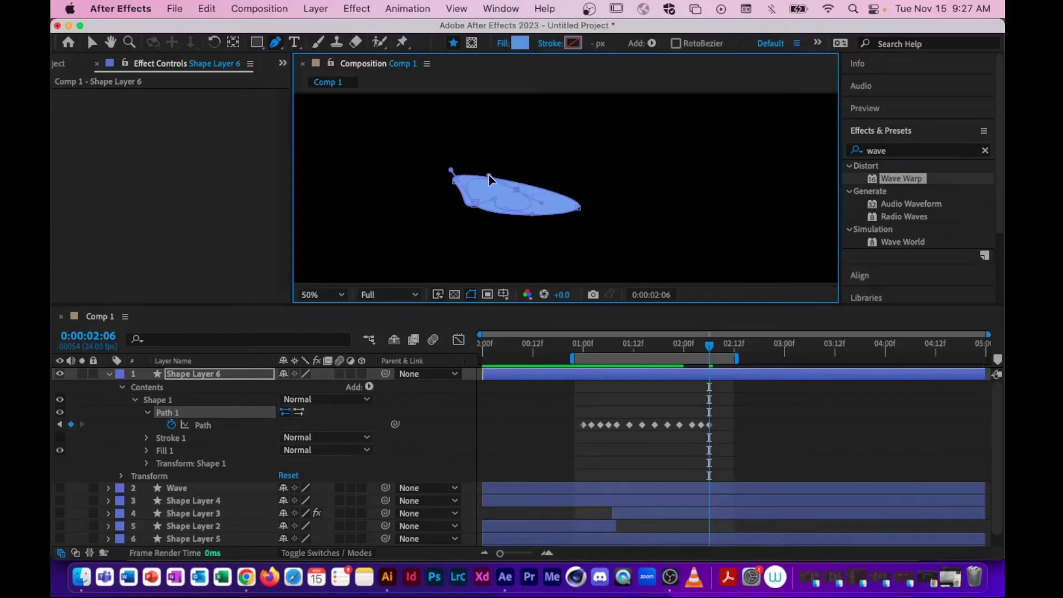
pyautogui.click(455, 173)
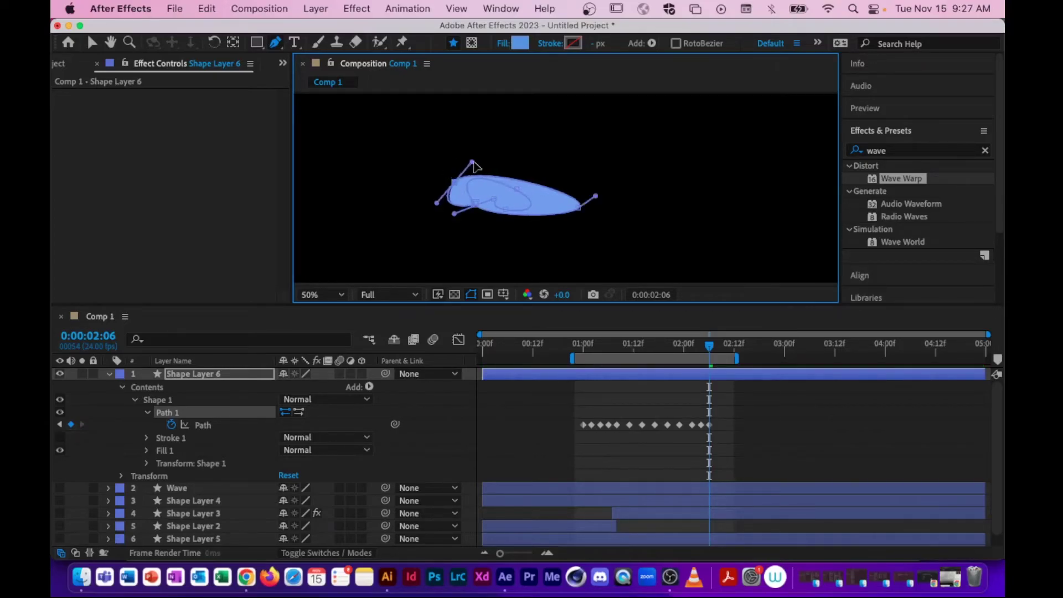
pyautogui.moveTo(472, 162)
pyautogui.mouseDown()
pyautogui.moveTo(464, 178)
pyautogui.moveTo(479, 165)
pyautogui.mouseUp()
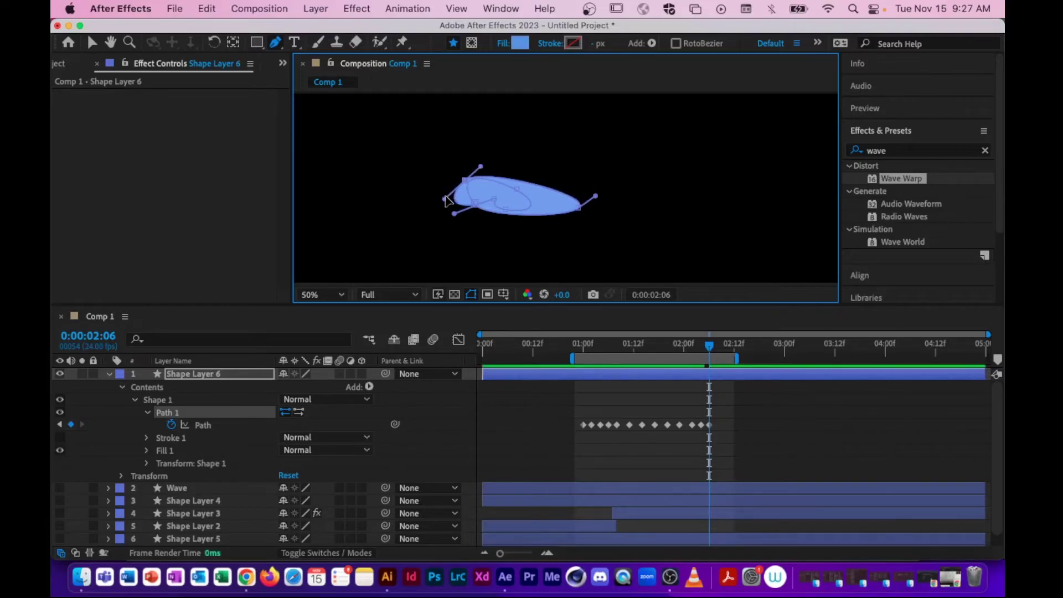
pyautogui.moveTo(446, 200)
pyautogui.mouseDown()
pyautogui.moveTo(475, 206)
pyautogui.moveTo(465, 203)
pyautogui.mouseUp()
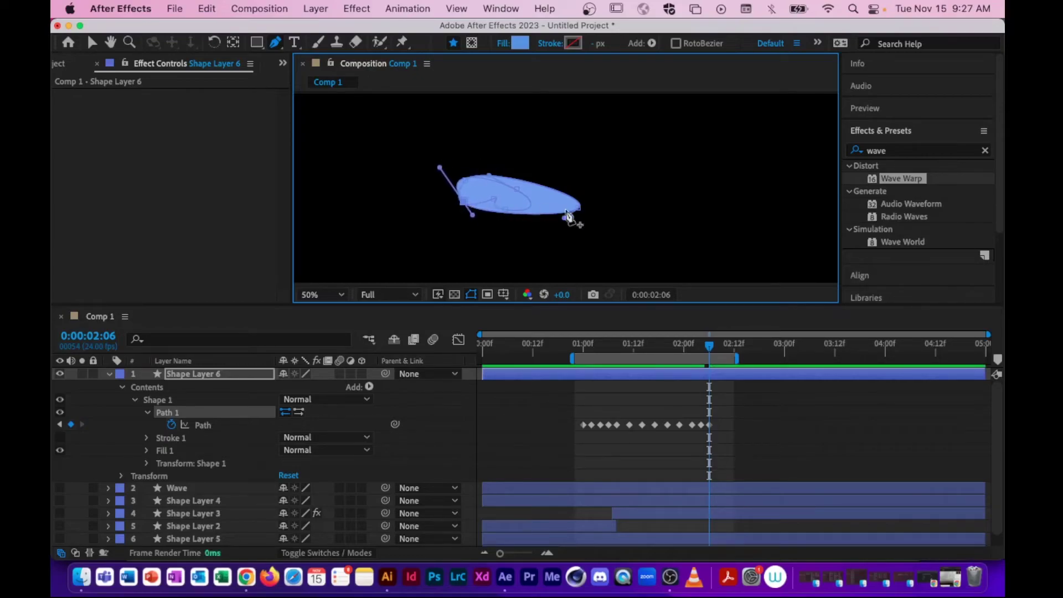
pyautogui.moveTo(579, 214); pyautogui.dragTo(603, 194)
pyautogui.moveTo(476, 163); pyautogui.dragTo(500, 157)
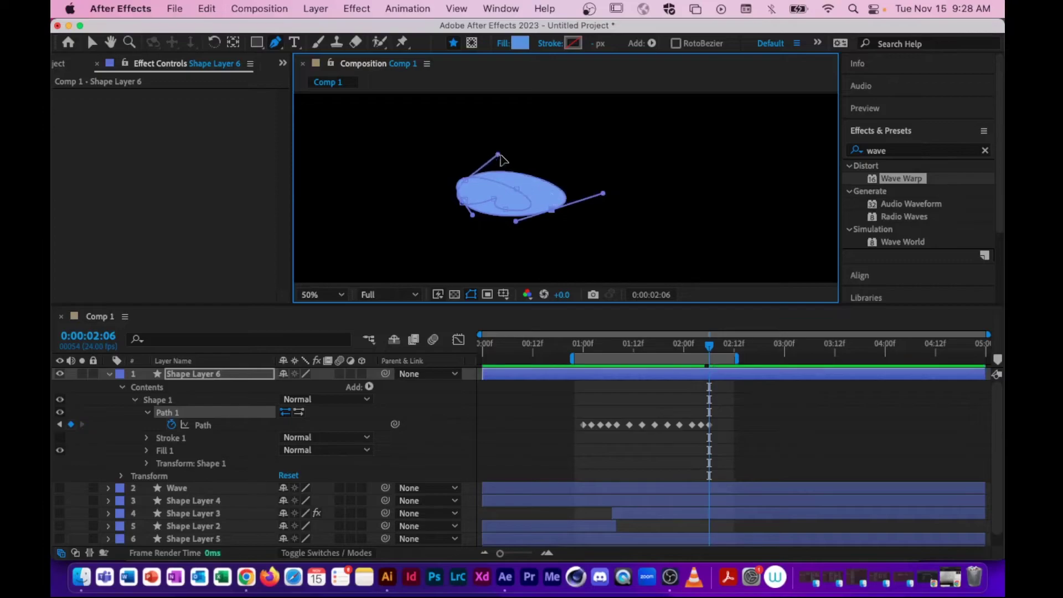
# Step: At 0:00:02:09, shrink the blob by pulling its right-end, inner and upper-left vertices inward and shortening the right end's handle
pyautogui.moveTo(709, 348); pyautogui.dragTo(722, 350)
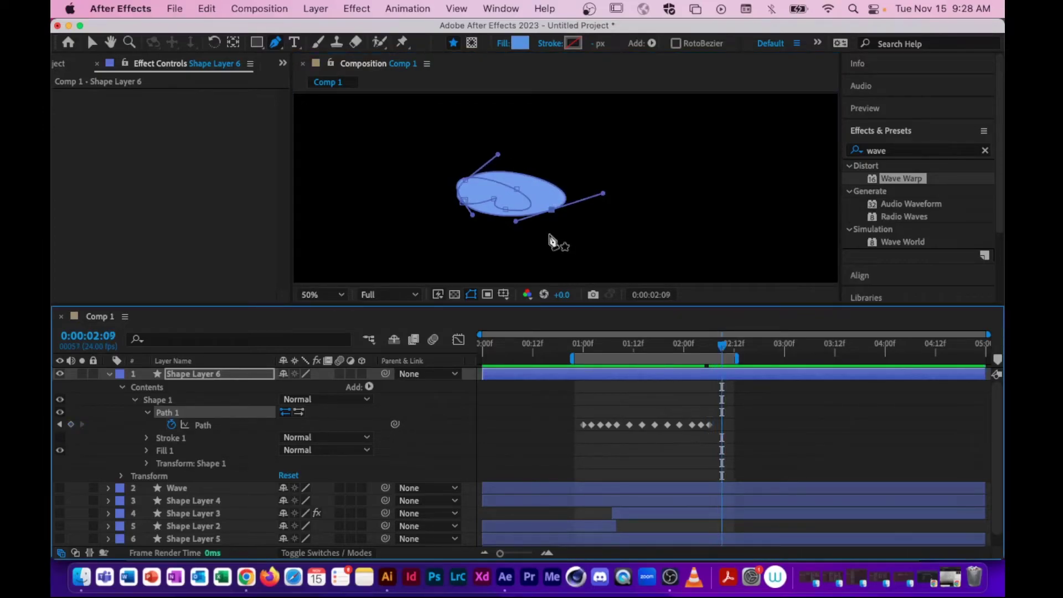
pyautogui.click(552, 210)
pyautogui.moveTo(552, 210); pyautogui.dragTo(573, 225)
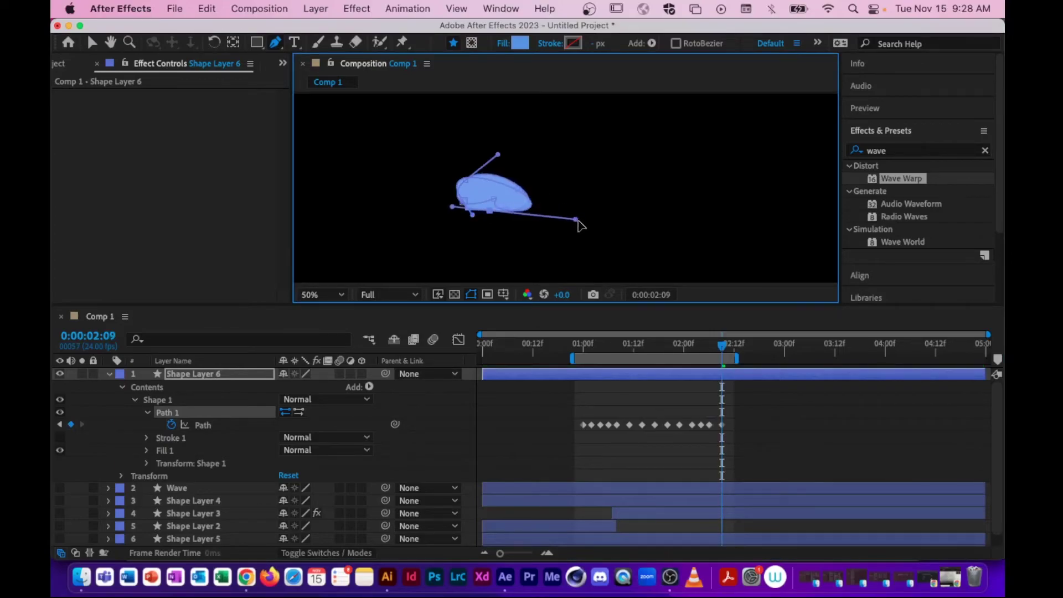
pyautogui.moveTo(494, 200); pyautogui.dragTo(488, 162)
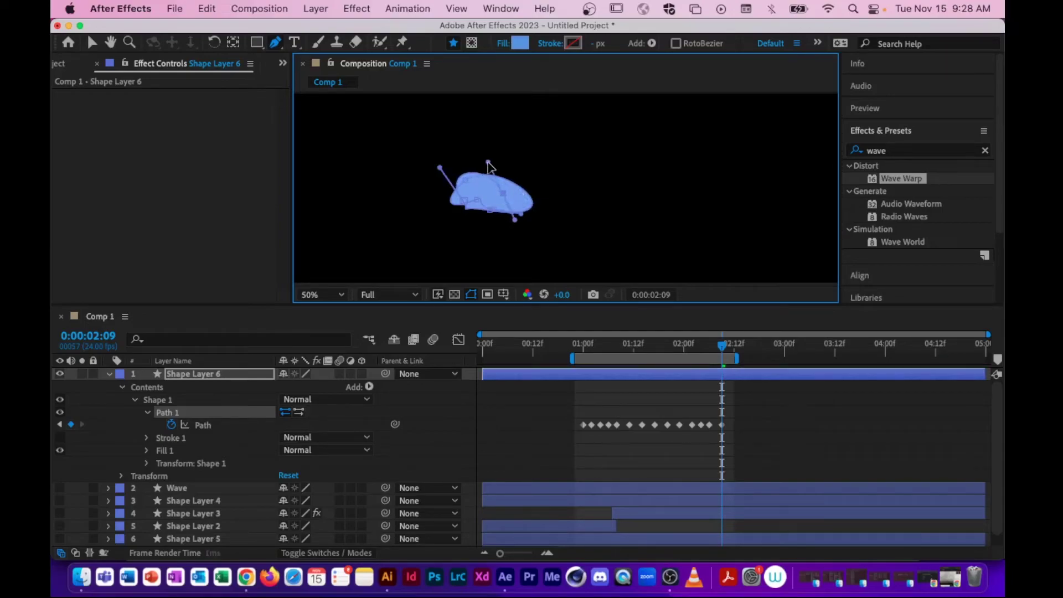
pyautogui.moveTo(514, 220); pyautogui.dragTo(507, 203)
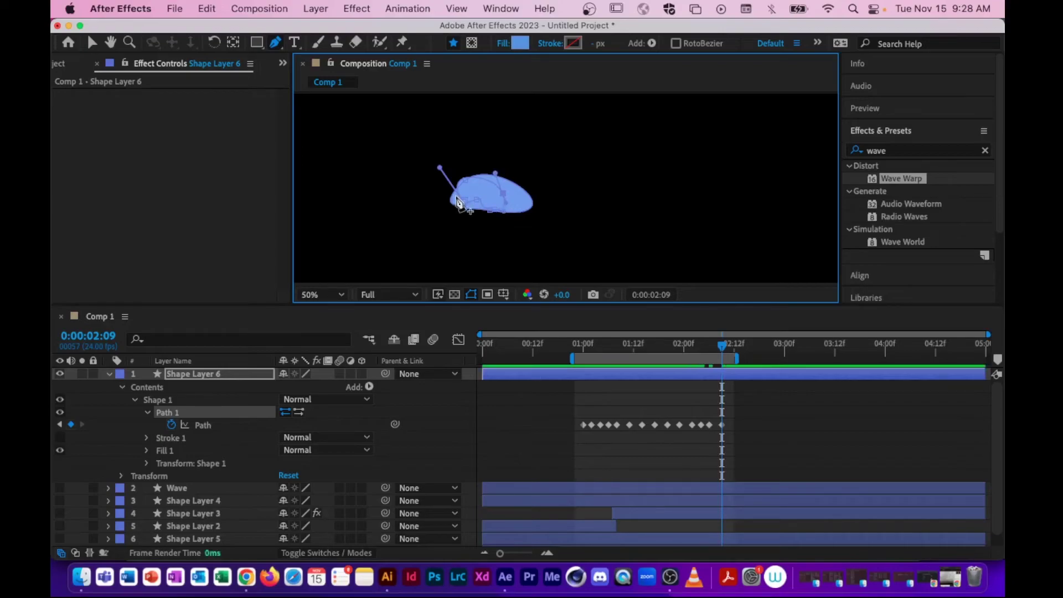
pyautogui.moveTo(465, 179); pyautogui.dragTo(492, 163)
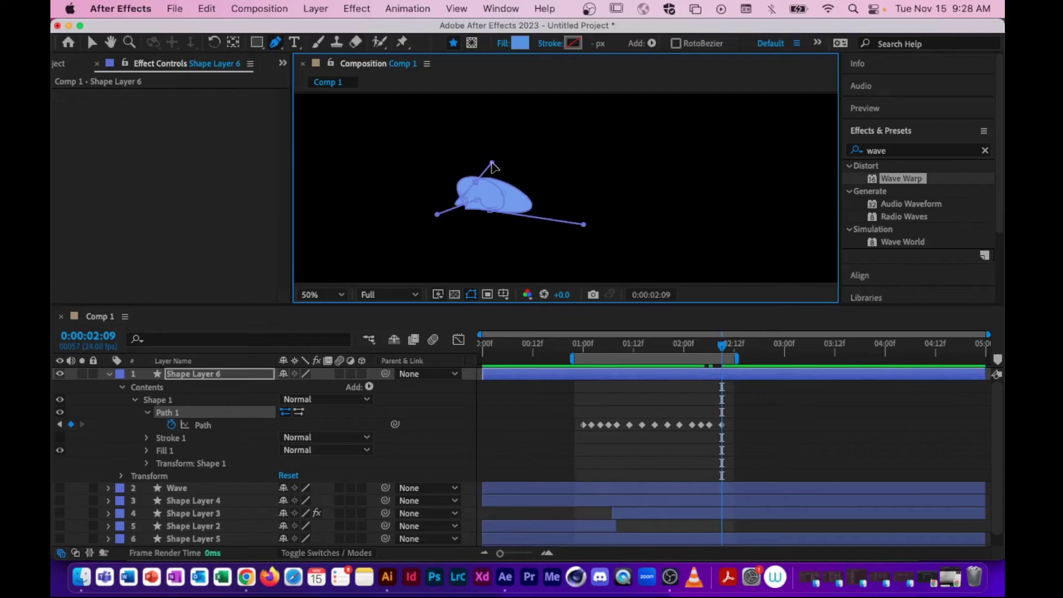
pyautogui.moveTo(583, 225); pyautogui.dragTo(535, 219)
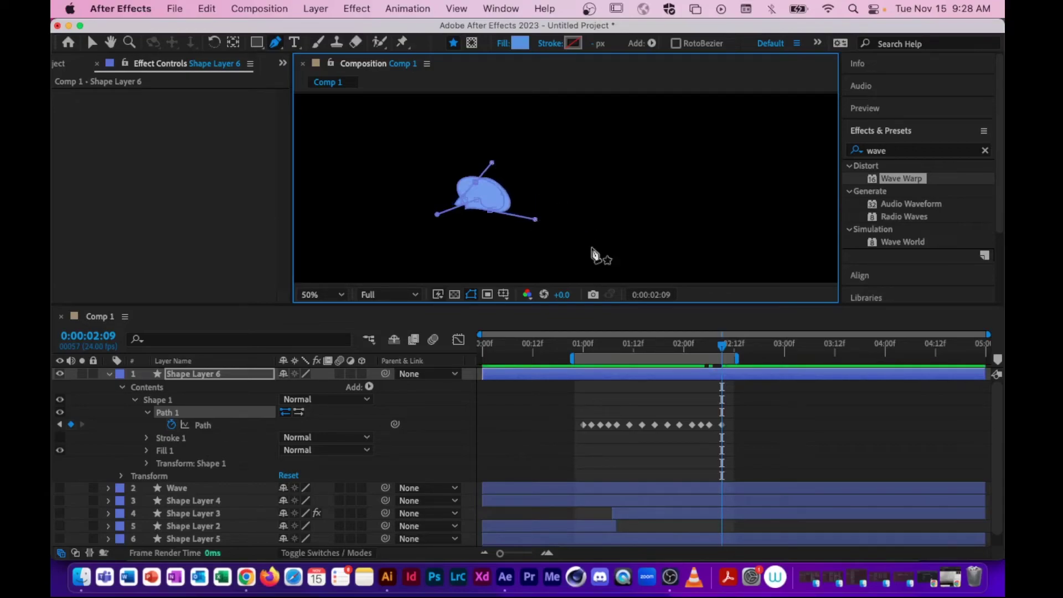
# Step: Extend the work area and, at 0:00:02:11, pull the blob's upper and right-side vertices inward to shrink it into a small drop
pyautogui.moveTo(722, 349); pyautogui.dragTo(766, 357)
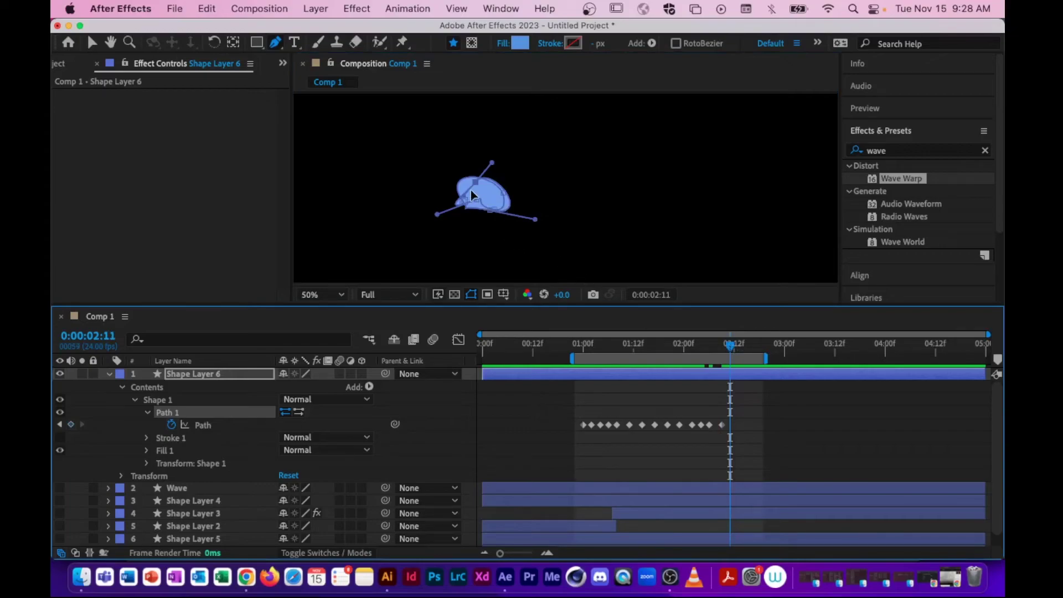
pyautogui.moveTo(475, 181); pyautogui.dragTo(483, 214)
pyautogui.click(489, 210)
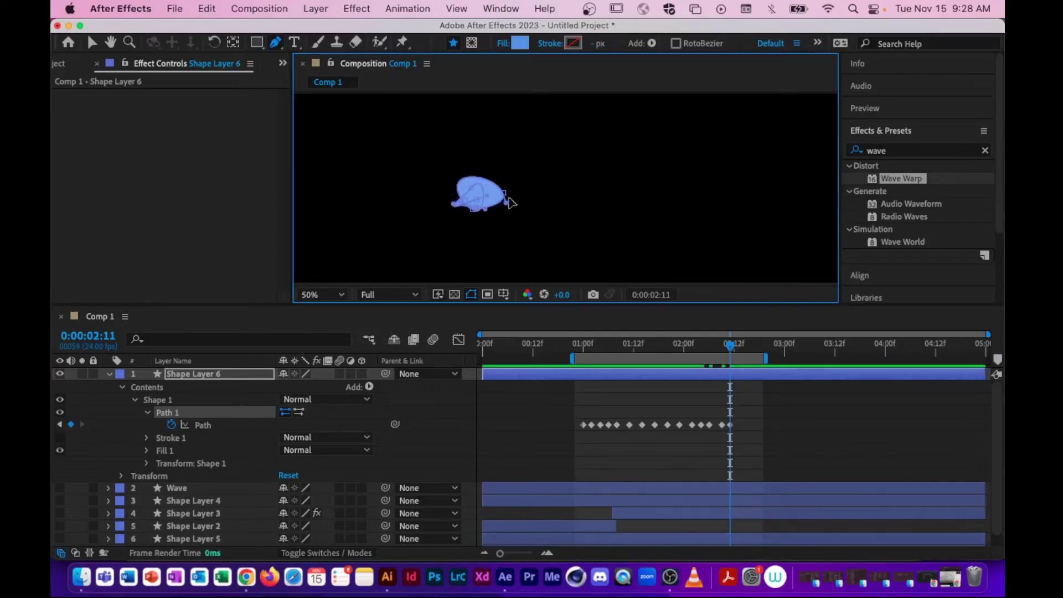
pyautogui.moveTo(496, 173); pyautogui.dragTo(441, 179)
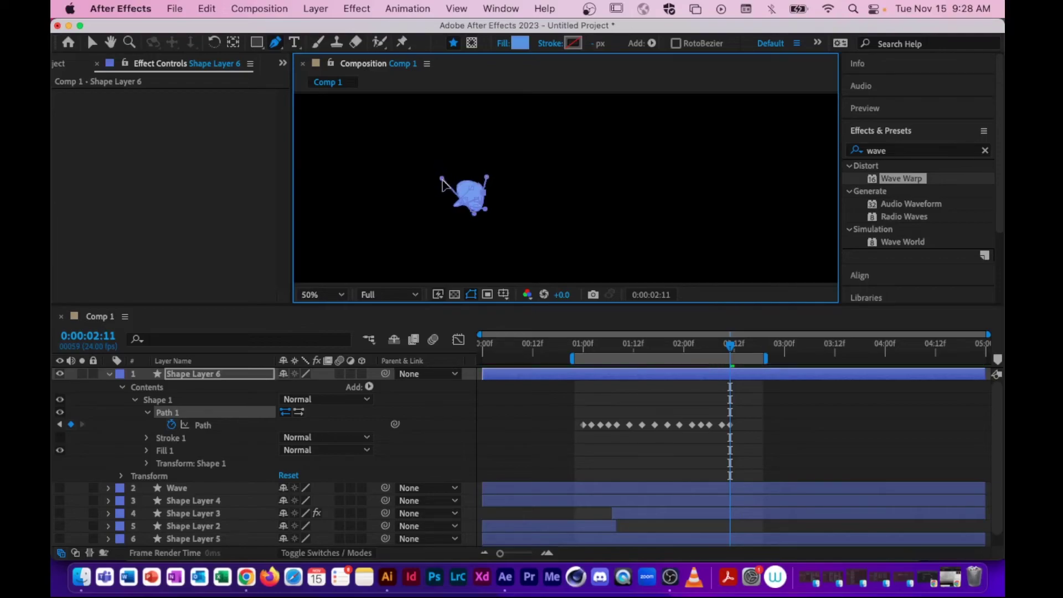
# Step: At 0:00:02:13, enlarge the view to 200%, move the blob's left vertex inward and shorten the handles extending its left tip
pyautogui.moveTo(731, 350); pyautogui.dragTo(739, 348)
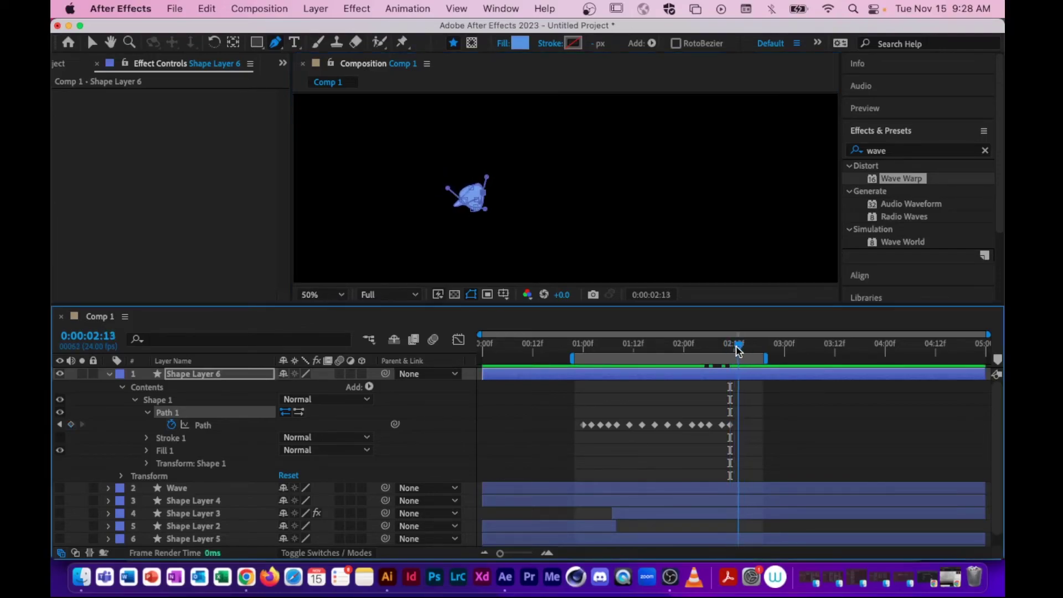
pyautogui.click(483, 186)
pyautogui.click(546, 204)
pyautogui.press('g')
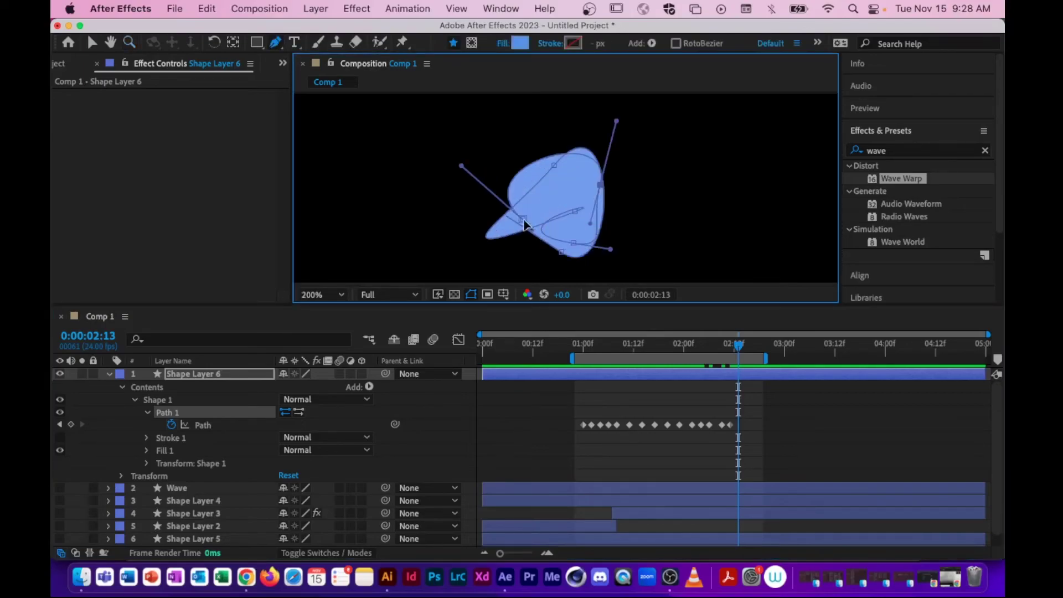
pyautogui.moveTo(524, 220); pyautogui.dragTo(548, 187)
pyautogui.moveTo(502, 241); pyautogui.dragTo(531, 192)
pyautogui.moveTo(419, 272); pyautogui.dragTo(508, 242)
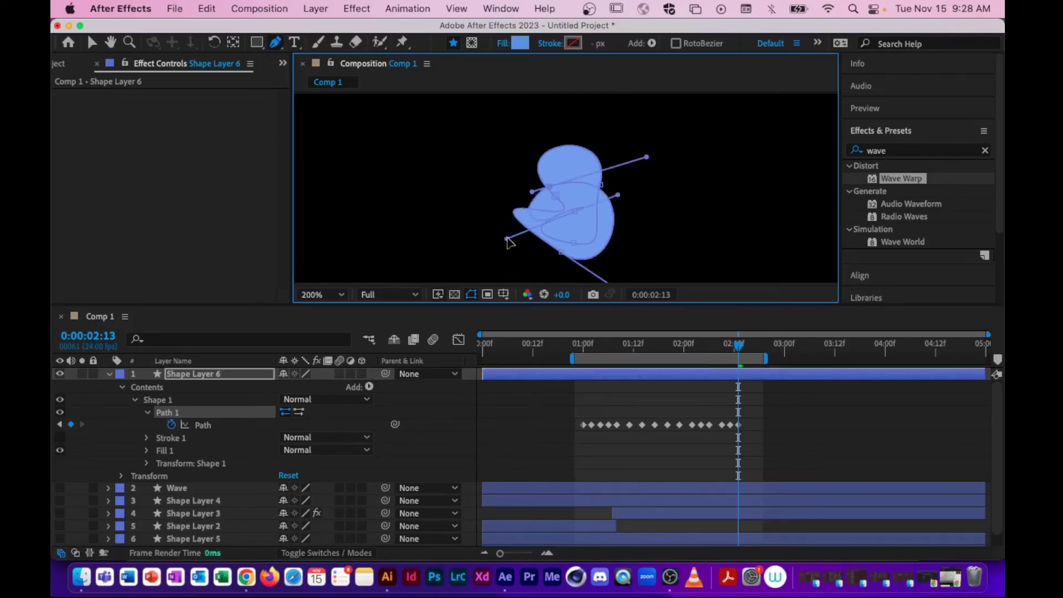
# Step: Pull the right-side and lower inner vertices inward at 0:00:02:13 and adjust the handles to reduce the blob's upper bulge
pyautogui.moveTo(599, 185); pyautogui.dragTo(575, 199)
pyautogui.moveTo(594, 139); pyautogui.dragTo(563, 165)
pyautogui.moveTo(493, 145); pyautogui.dragTo(532, 179)
pyautogui.moveTo(572, 243); pyautogui.dragTo(572, 227)
pyautogui.moveTo(485, 178); pyautogui.dragTo(481, 186)
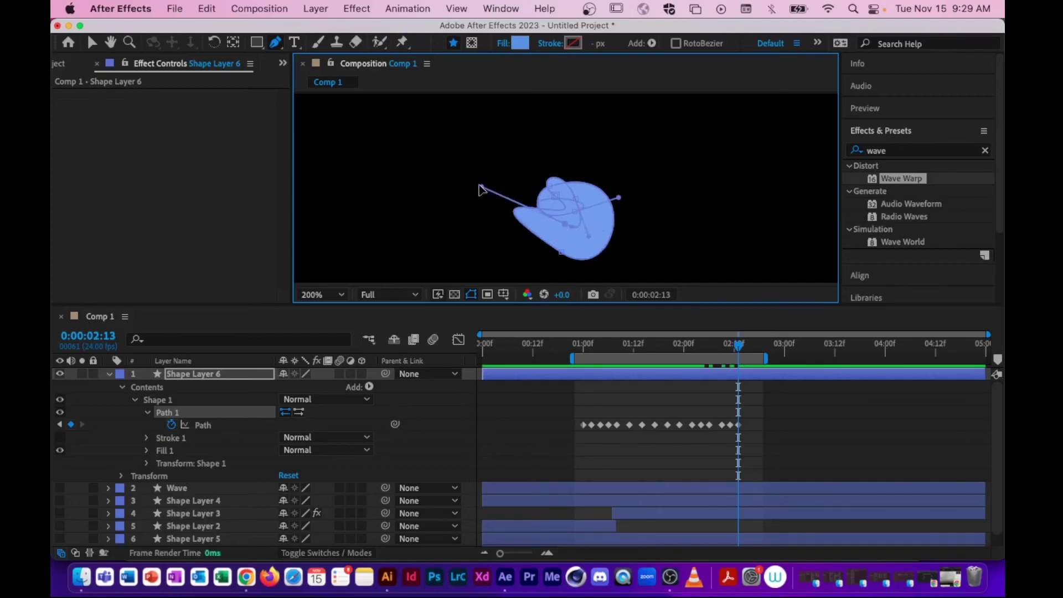
# Step: Raise the blob's bottom vertex at 0:00:02:13, then shorten and angle its handles to round off the pointed left tip
pyautogui.moveTo(561, 250); pyautogui.dragTo(561, 239)
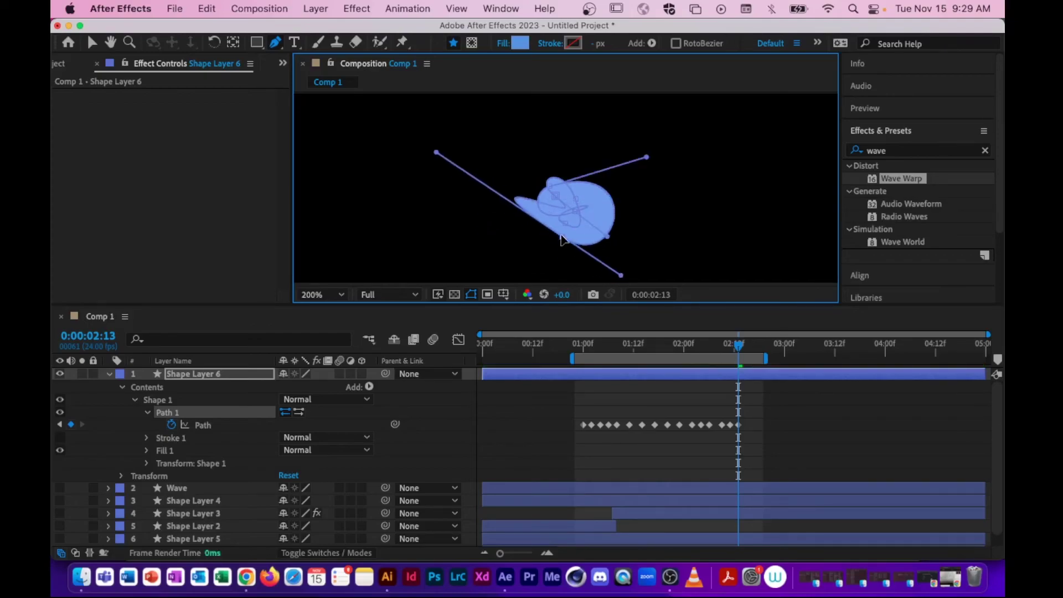
pyautogui.moveTo(436, 152); pyautogui.dragTo(508, 196)
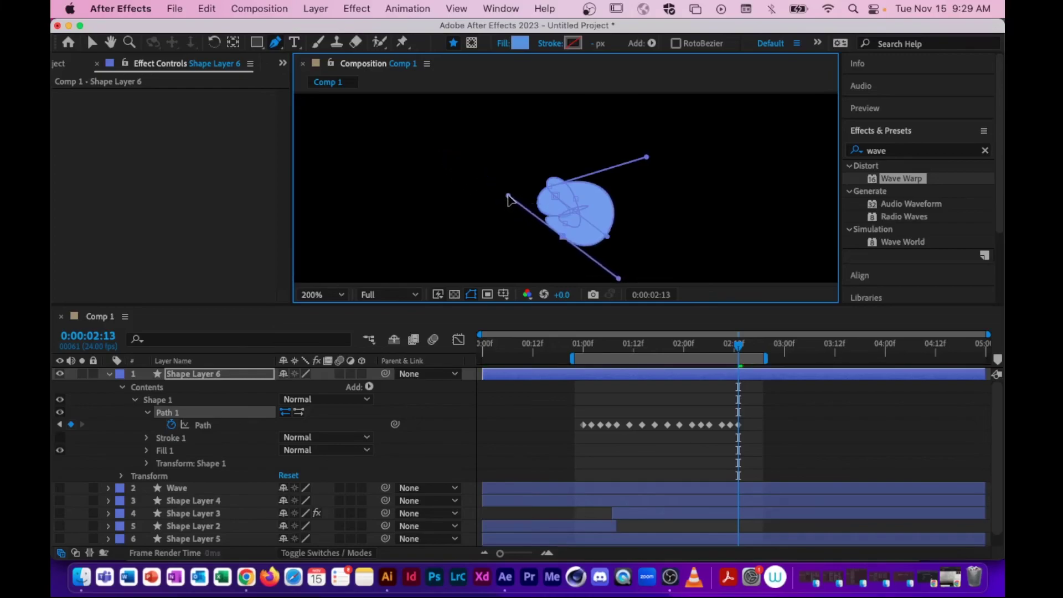
pyautogui.moveTo(617, 279); pyautogui.dragTo(588, 247)
pyautogui.moveTo(501, 204); pyautogui.dragTo(502, 168)
# Step: Go to 0:00:02:15 and preview the blob animation in a maximized composition view at 50% magnification
pyautogui.moveTo(739, 356); pyautogui.dragTo(749, 352)
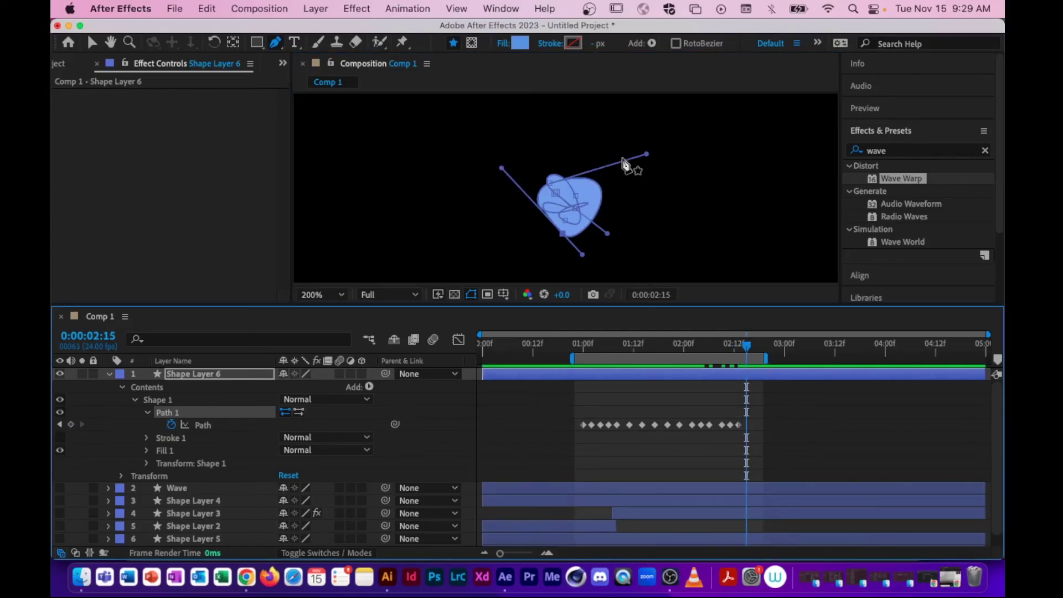
pyautogui.press('z')
pyautogui.keyDown('alt'); pyautogui.click(614, 191); pyautogui.keyUp('alt')
pyautogui.press('space')
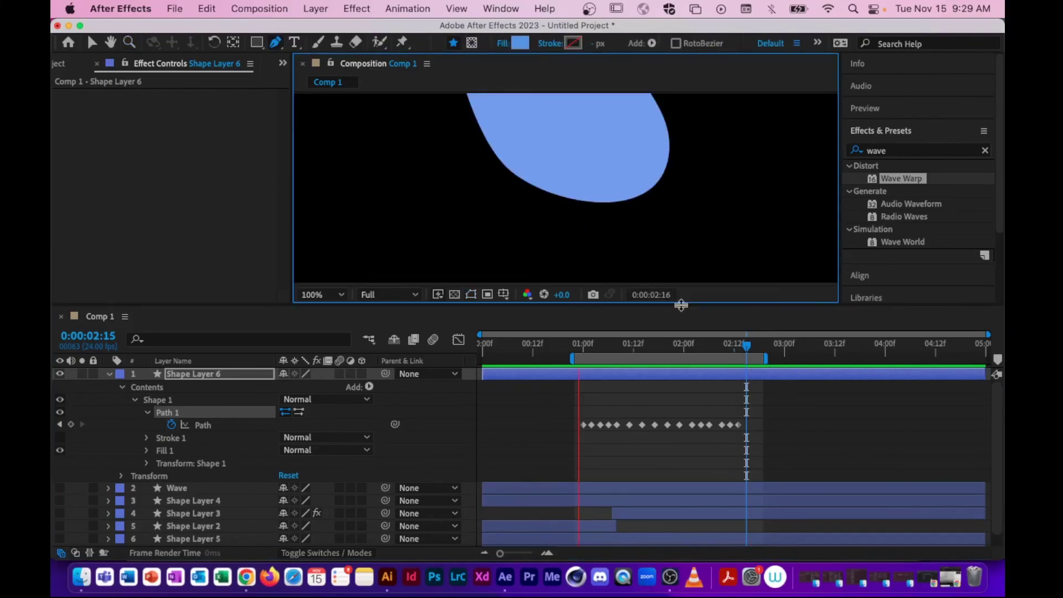
pyautogui.press('`')
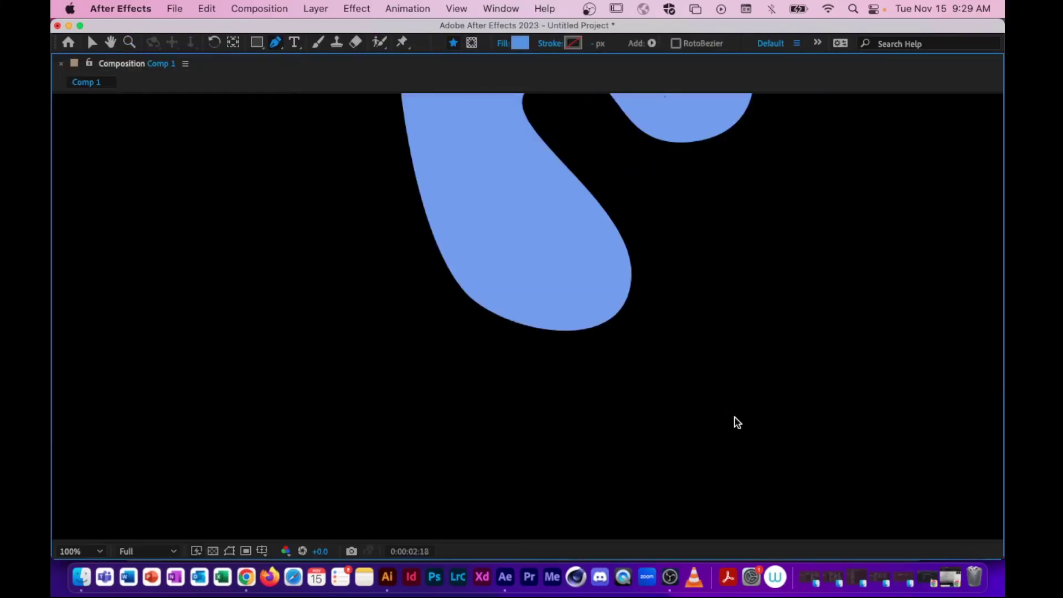
pyautogui.press('space')
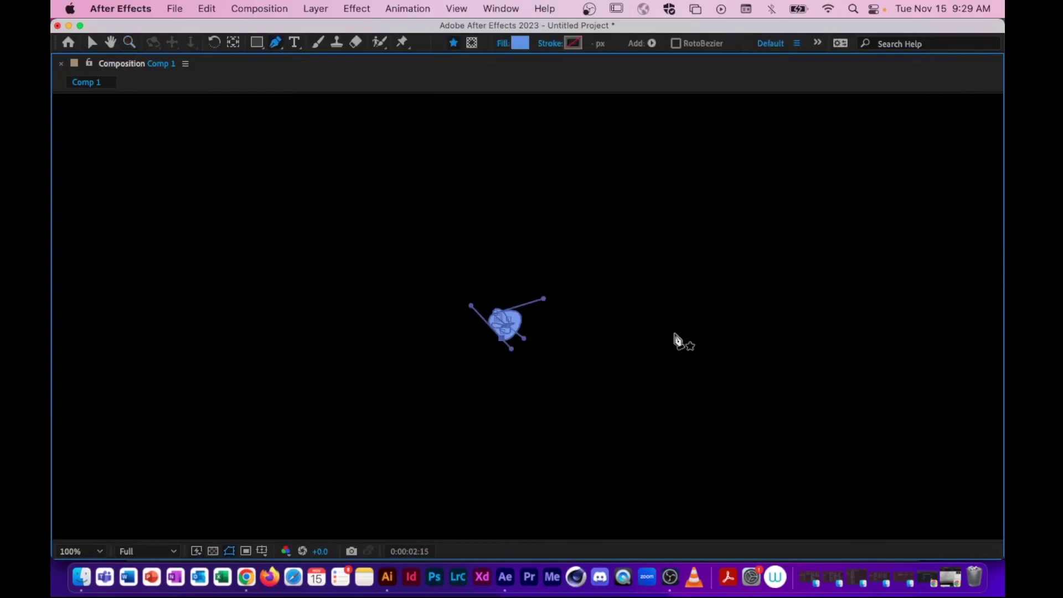
pyautogui.scroll(-1, 609, 299)
pyautogui.press('`')
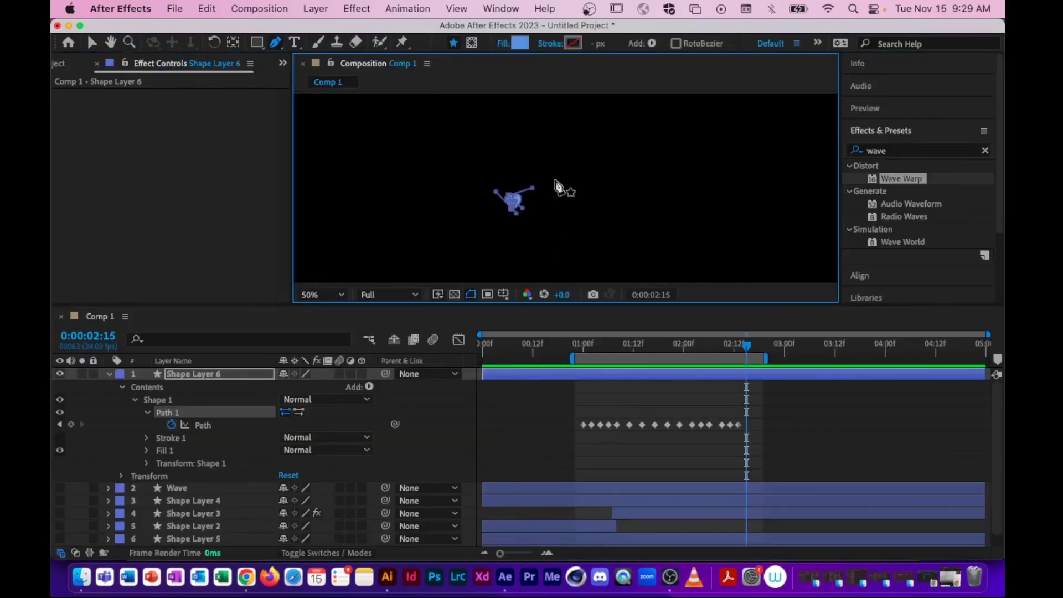
pyautogui.press('`')
pyautogui.press('space')
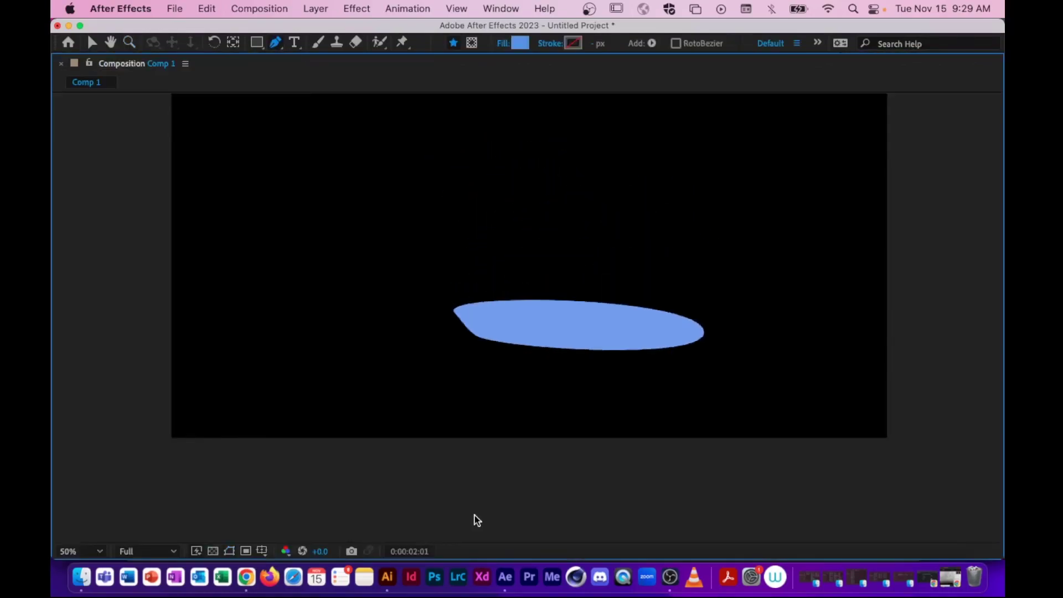